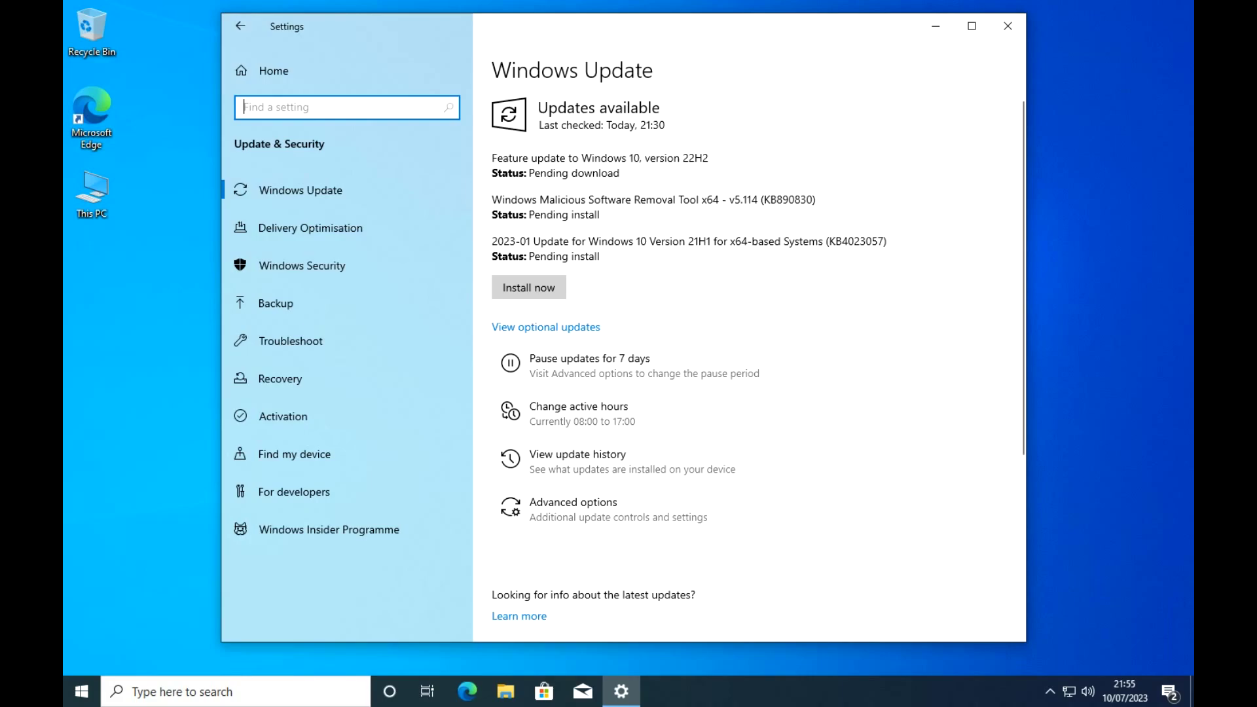
# - Close the Settings window, then search for "services" and open the Services console, moving its window nearer the desktop's centre
pyautogui.hotkey('alt', 'F4')
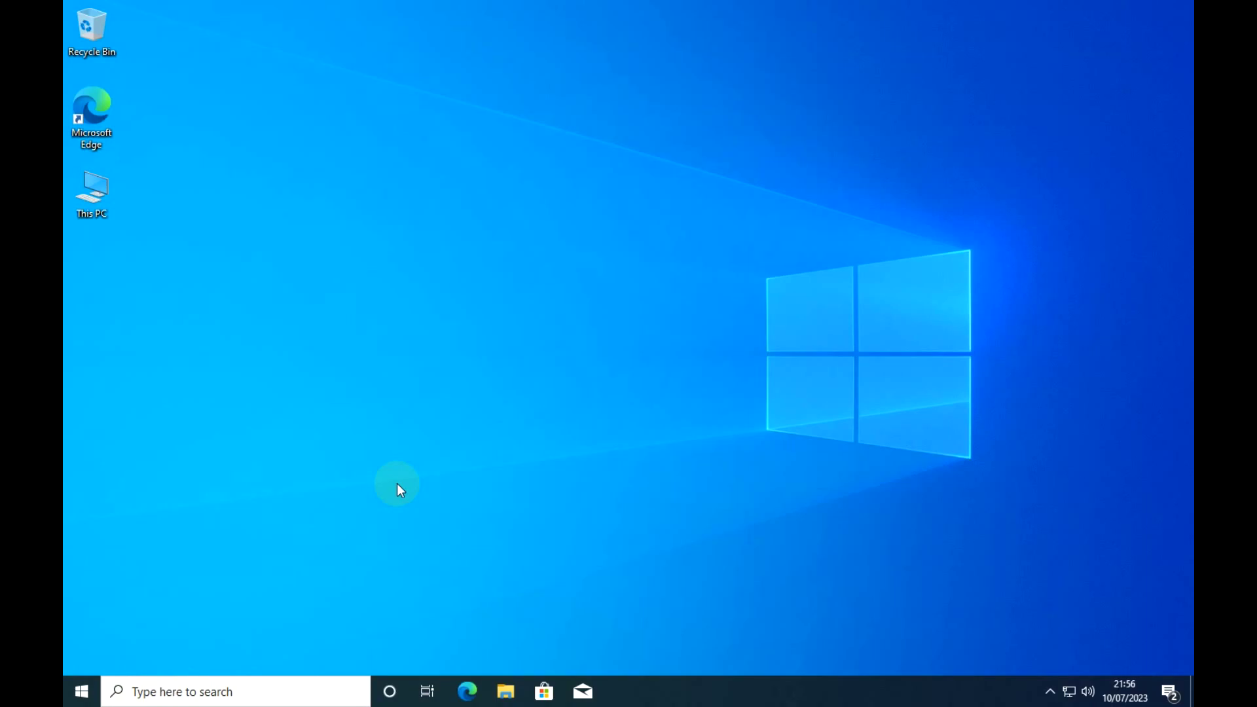
pyautogui.click(190, 688)
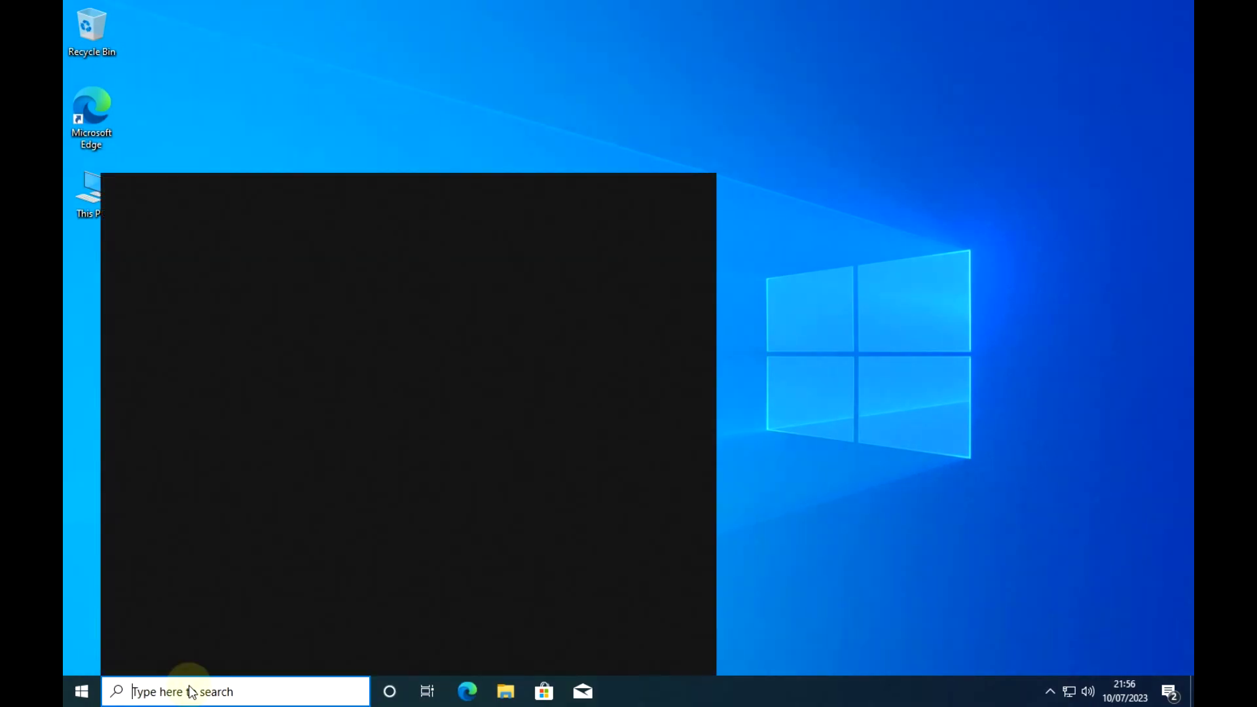
pyautogui.write('servu')
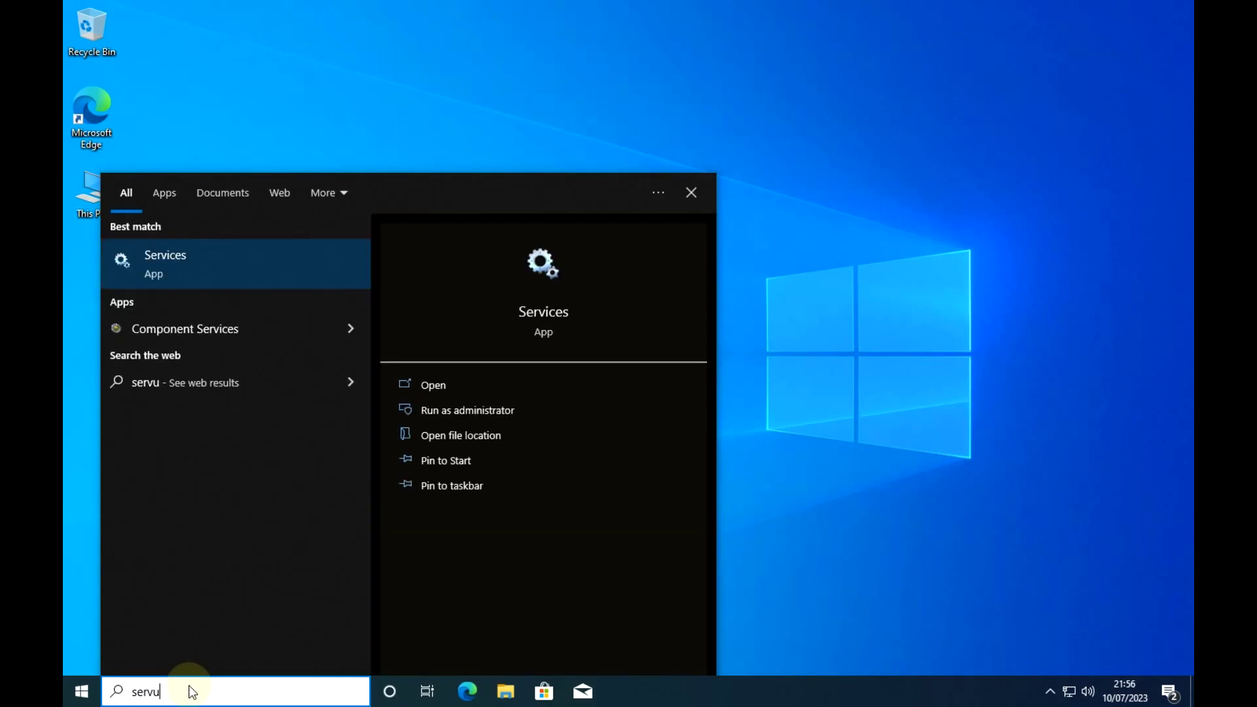
pyautogui.press('BackSpace')
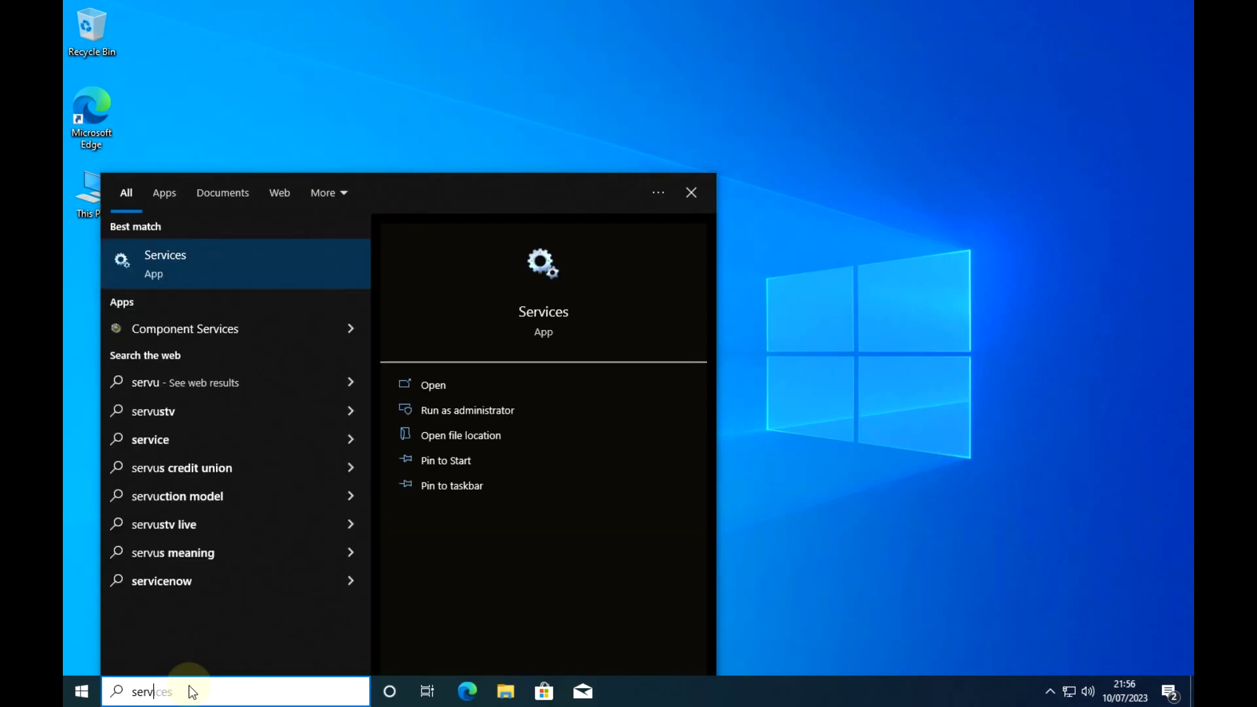
pyautogui.write('ices')
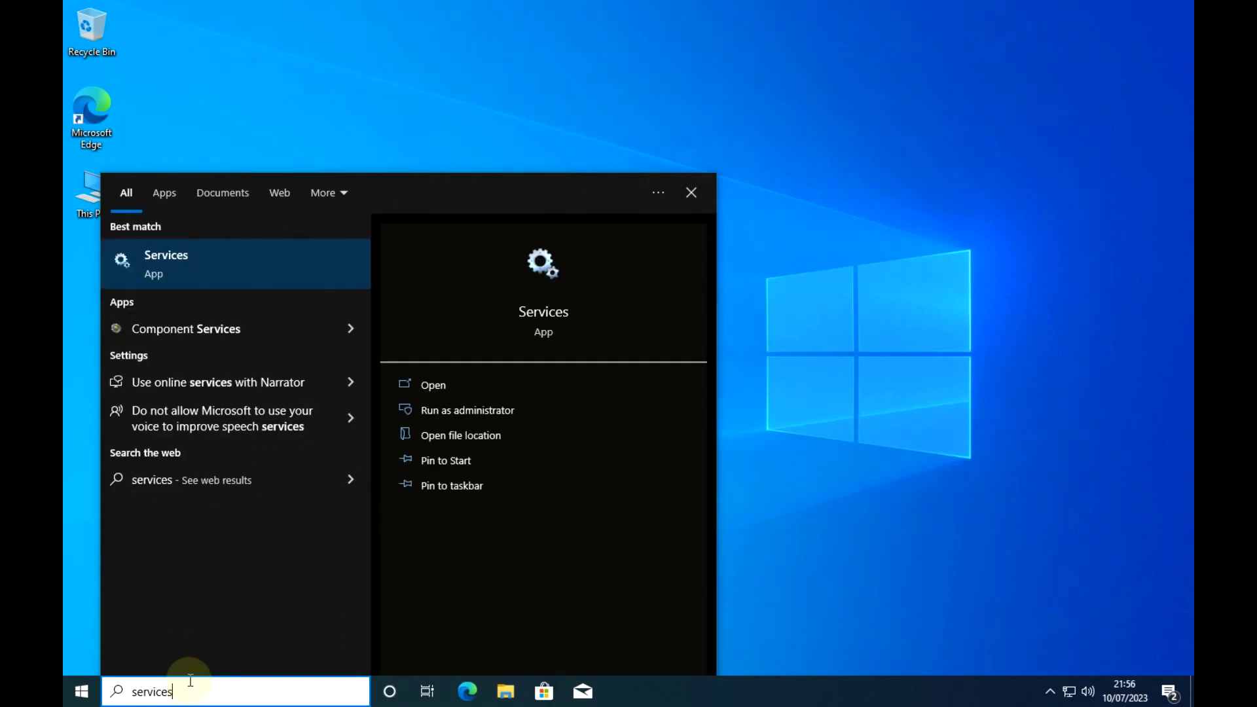
pyautogui.click(175, 260)
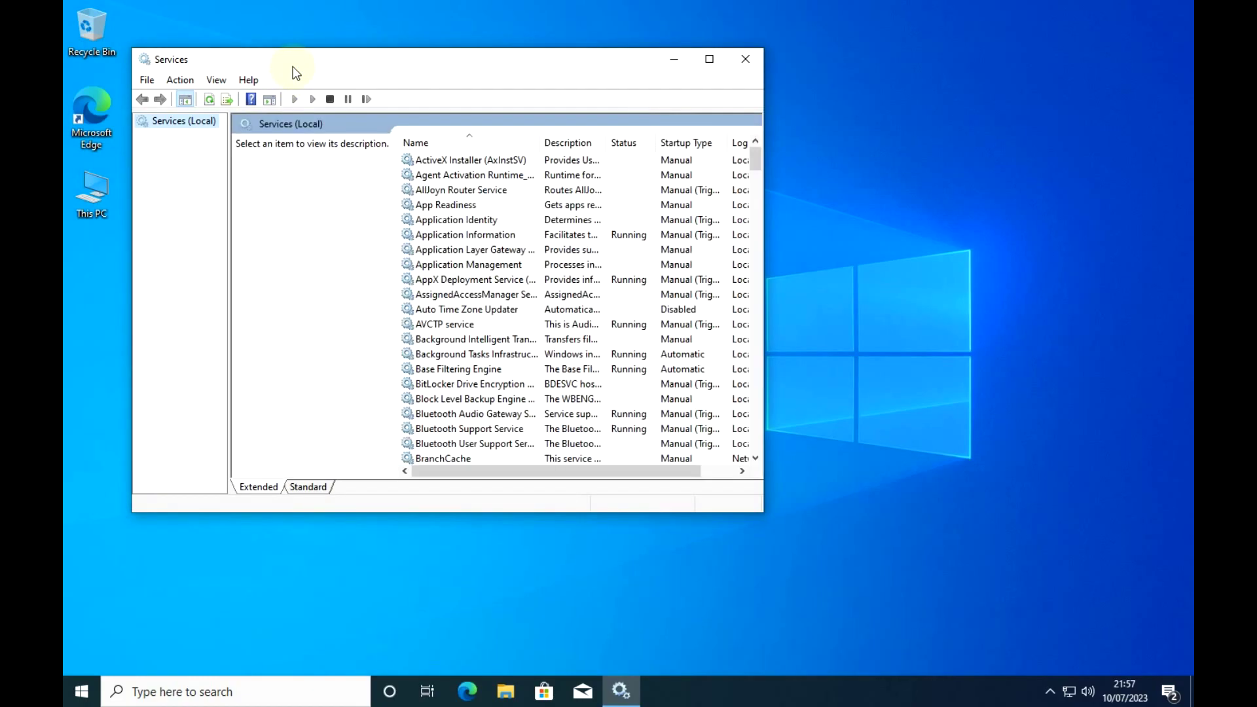
pyautogui.moveTo(292, 72); pyautogui.dragTo(451, 105)
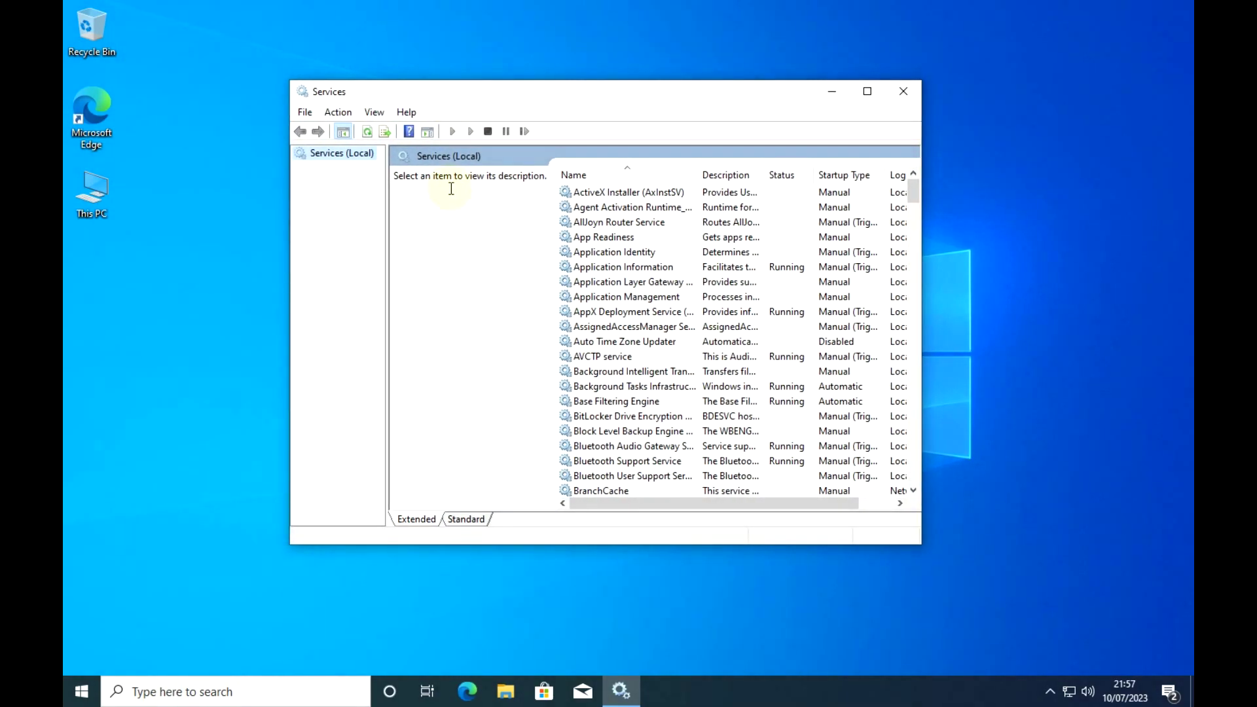
# - Find the Windows Update service in the services list and stop it
pyautogui.click(629, 207)
pyautogui.moveTo(912, 197); pyautogui.dragTo(917, 315)
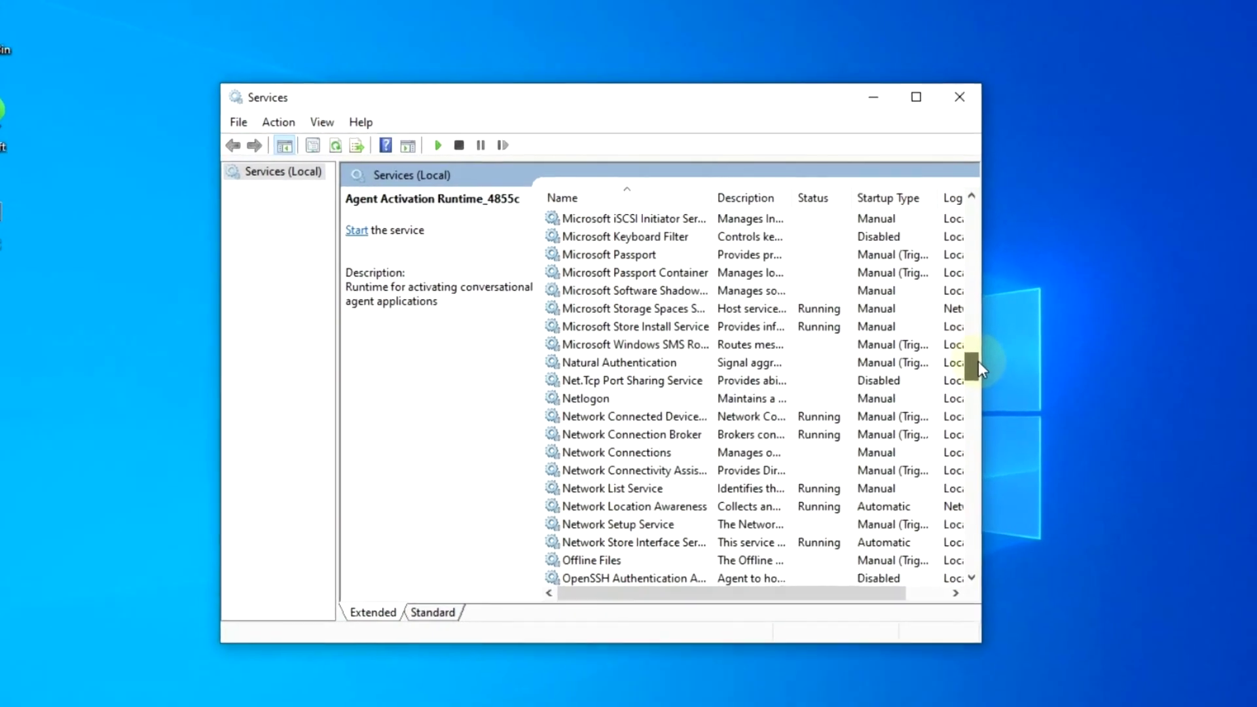
pyautogui.moveTo(1011, 390); pyautogui.dragTo(1001, 596)
pyautogui.click(567, 410)
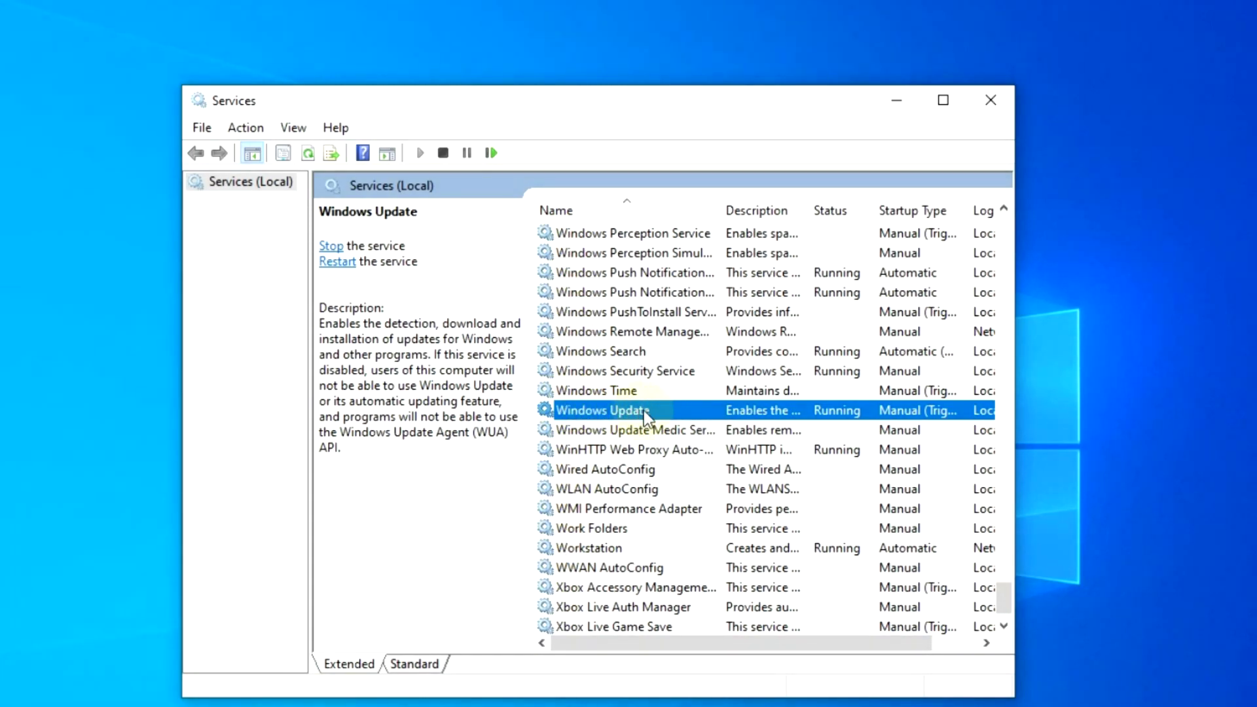
pyautogui.rightClick(610, 411)
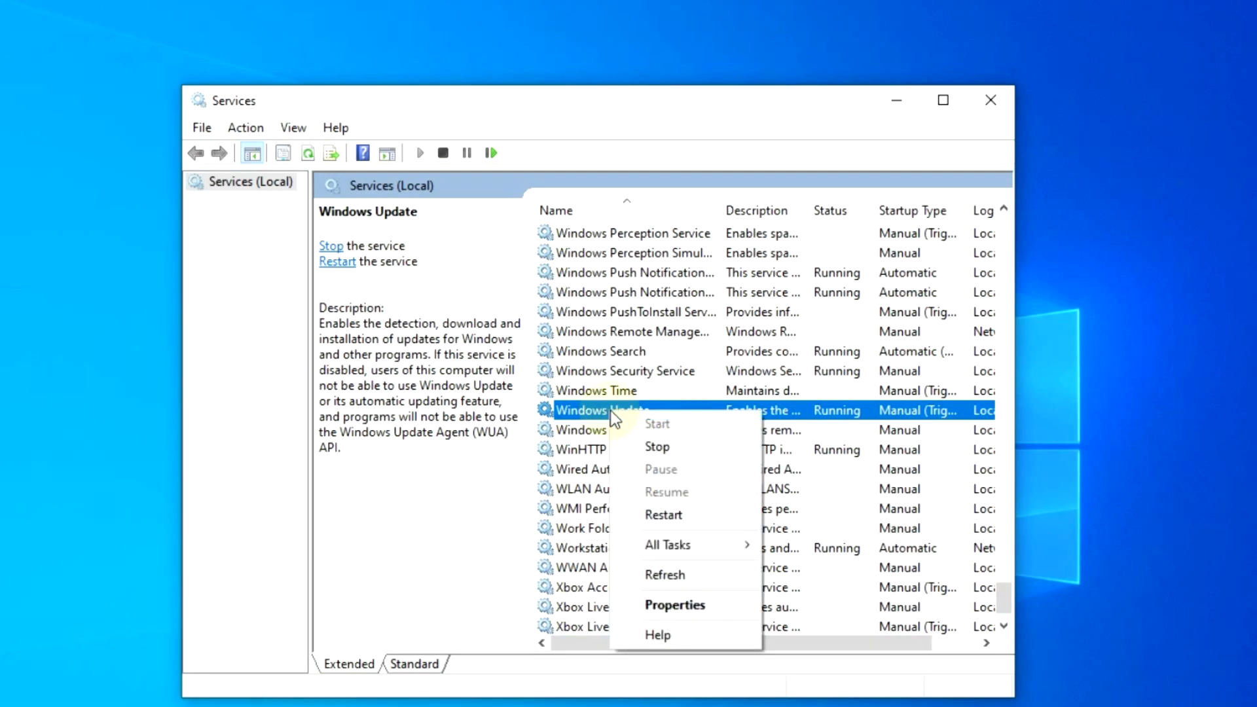
pyautogui.click(668, 446)
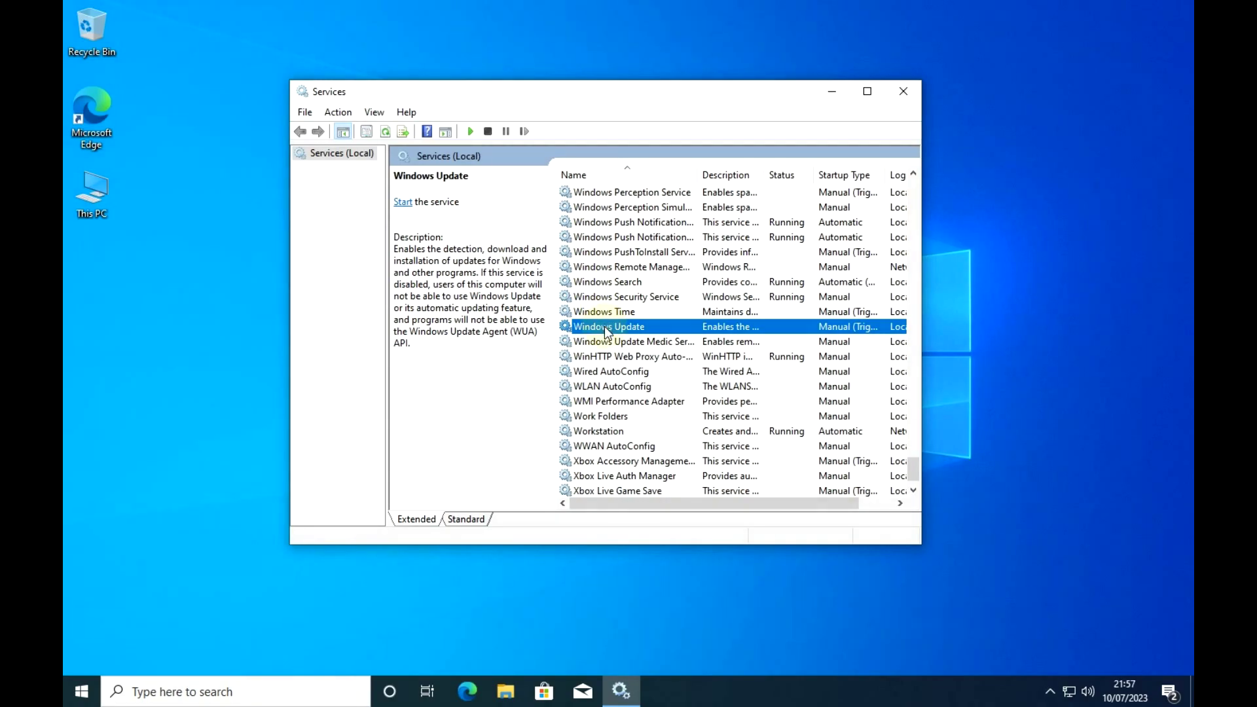
# - Set the Windows Update service's startup type to Disabled, apply the change, and stop the service from the Services console
pyautogui.rightClick(606, 331)
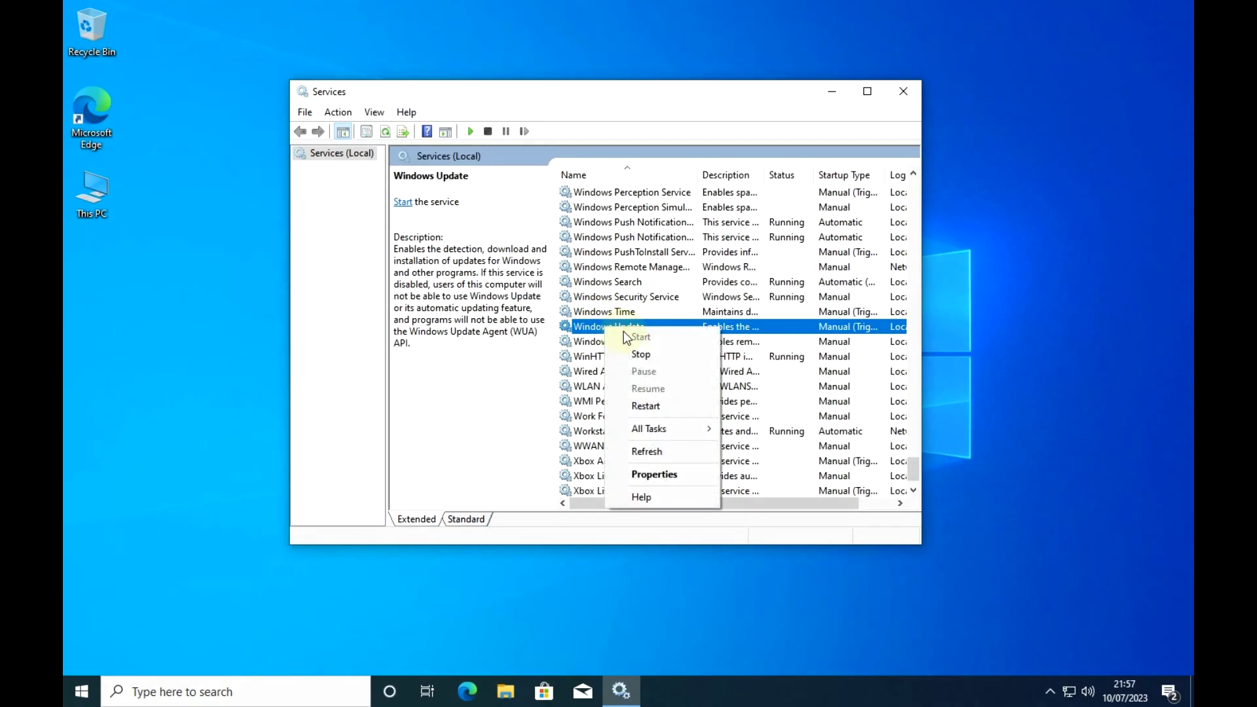
pyautogui.click(687, 474)
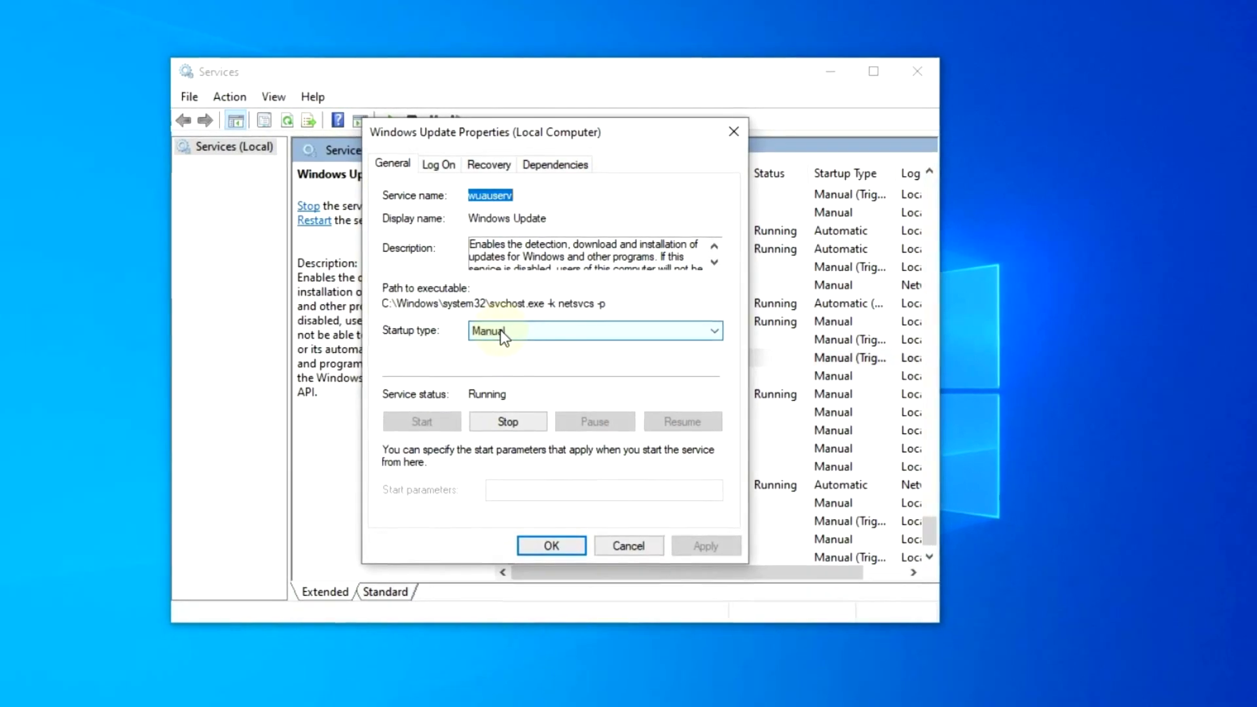
pyautogui.click(506, 329)
pyautogui.click(514, 379)
pyautogui.click(715, 520)
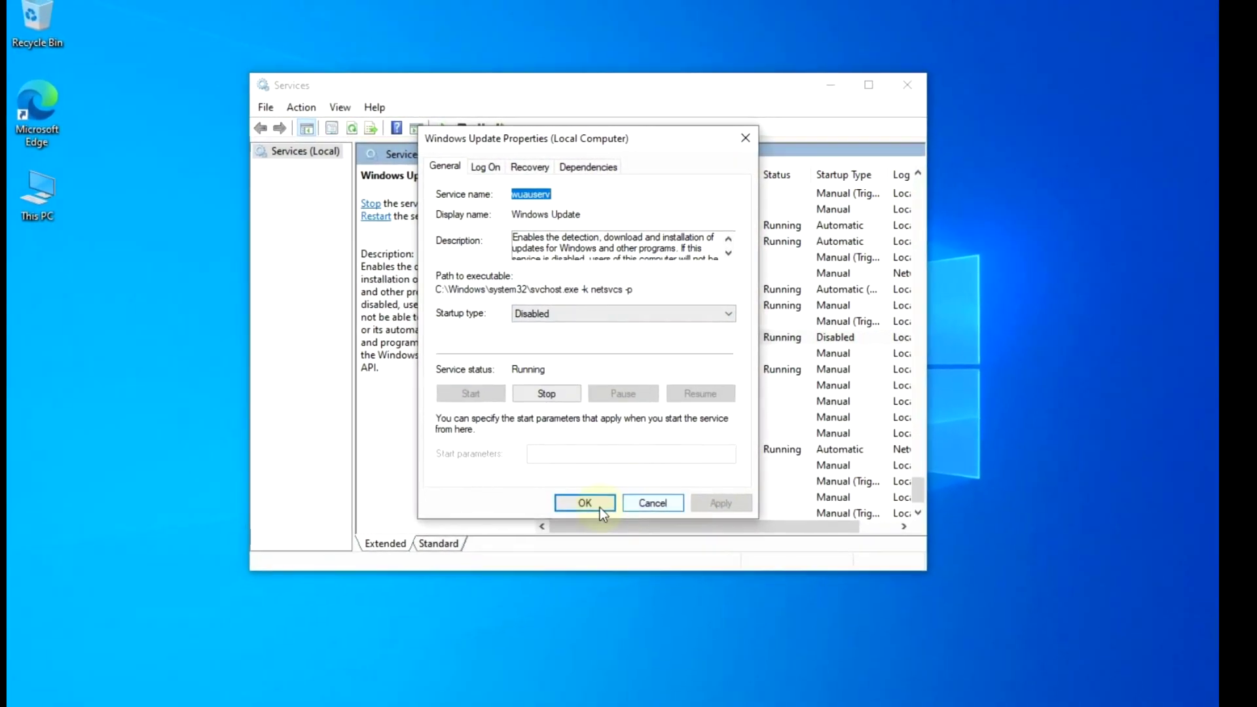
pyautogui.click(572, 519)
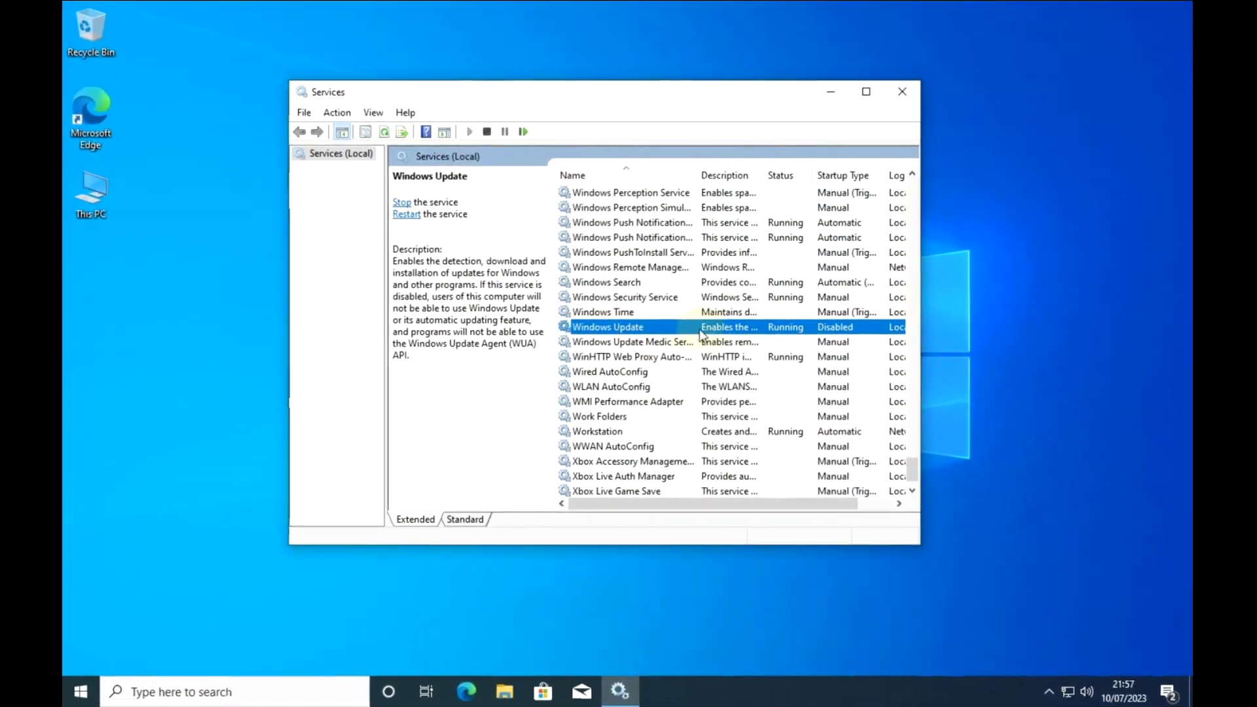
pyautogui.click(404, 204)
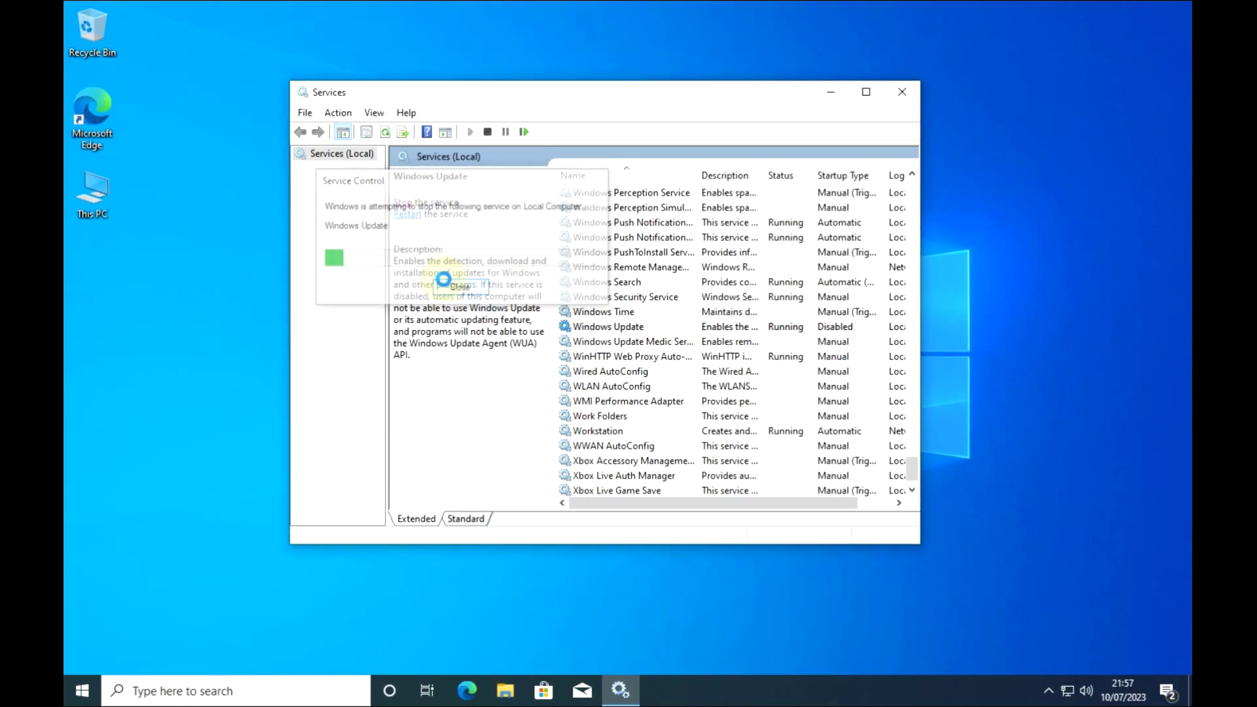
# - Close the Services console, search for "gpedit" to open the Local Group Policy Editor, and widen its tree pane
pyautogui.click(902, 92)
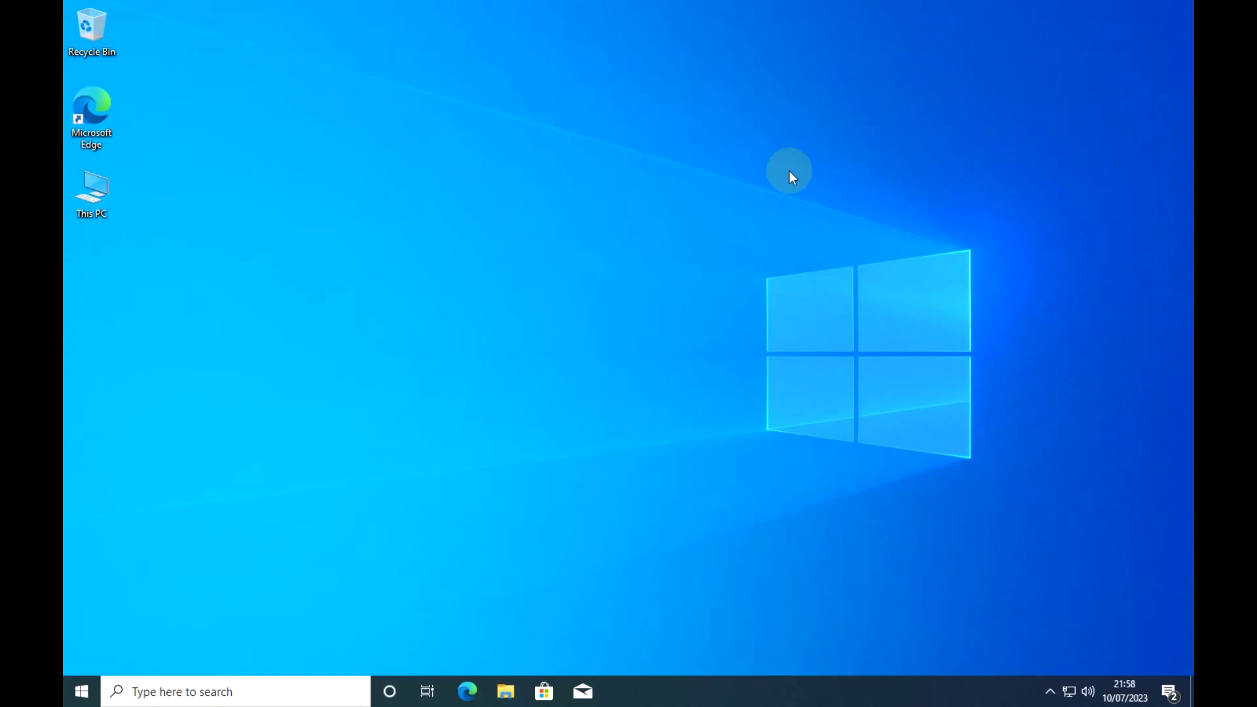
pyautogui.click(255, 691)
pyautogui.write('g')
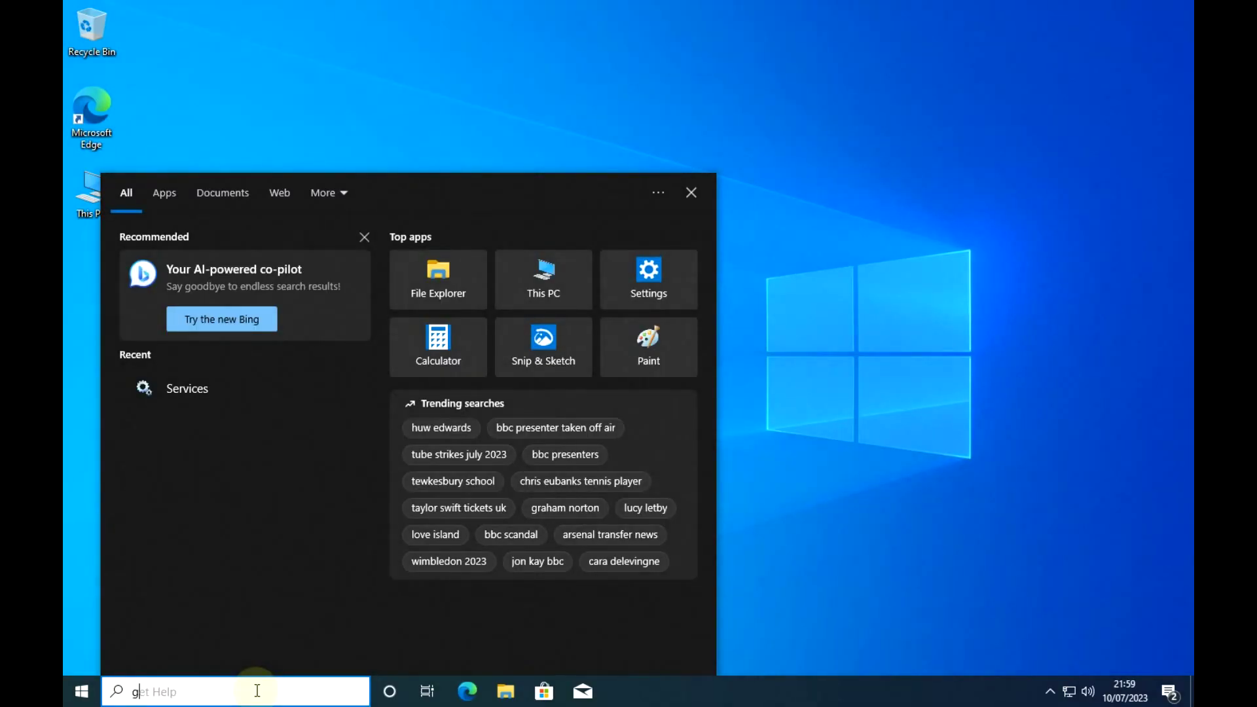
pyautogui.write('pedi')
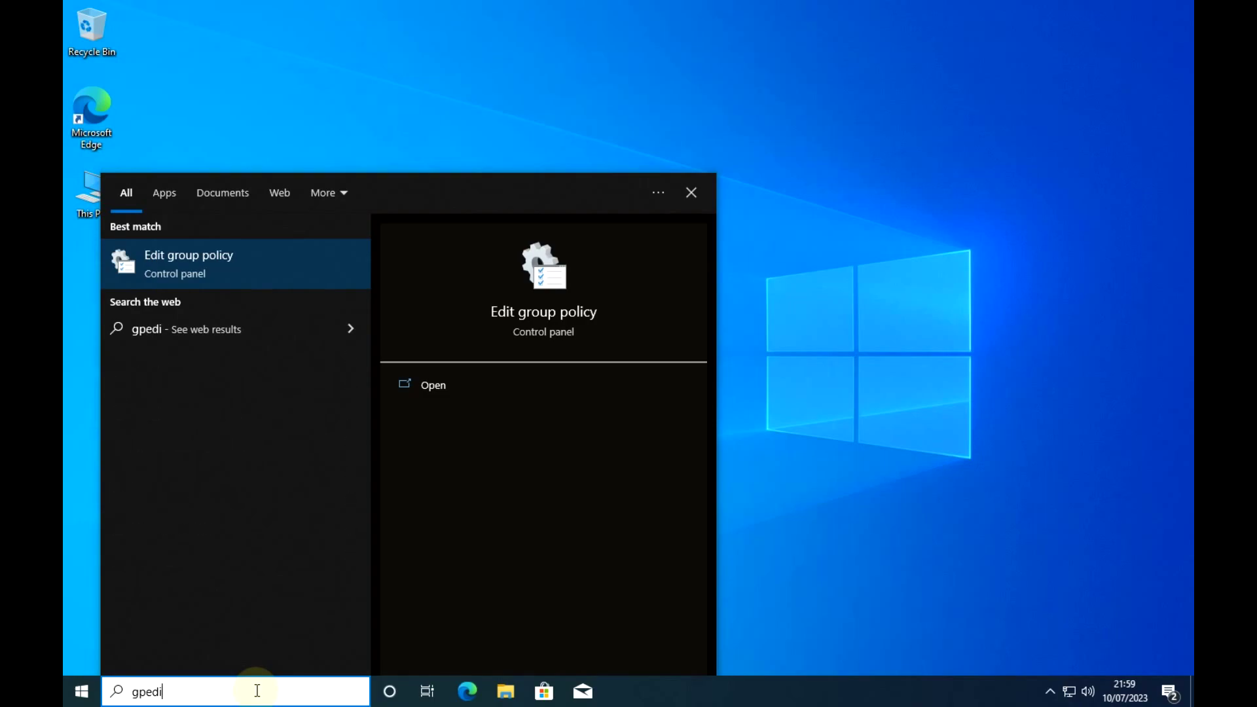
pyautogui.write('t')
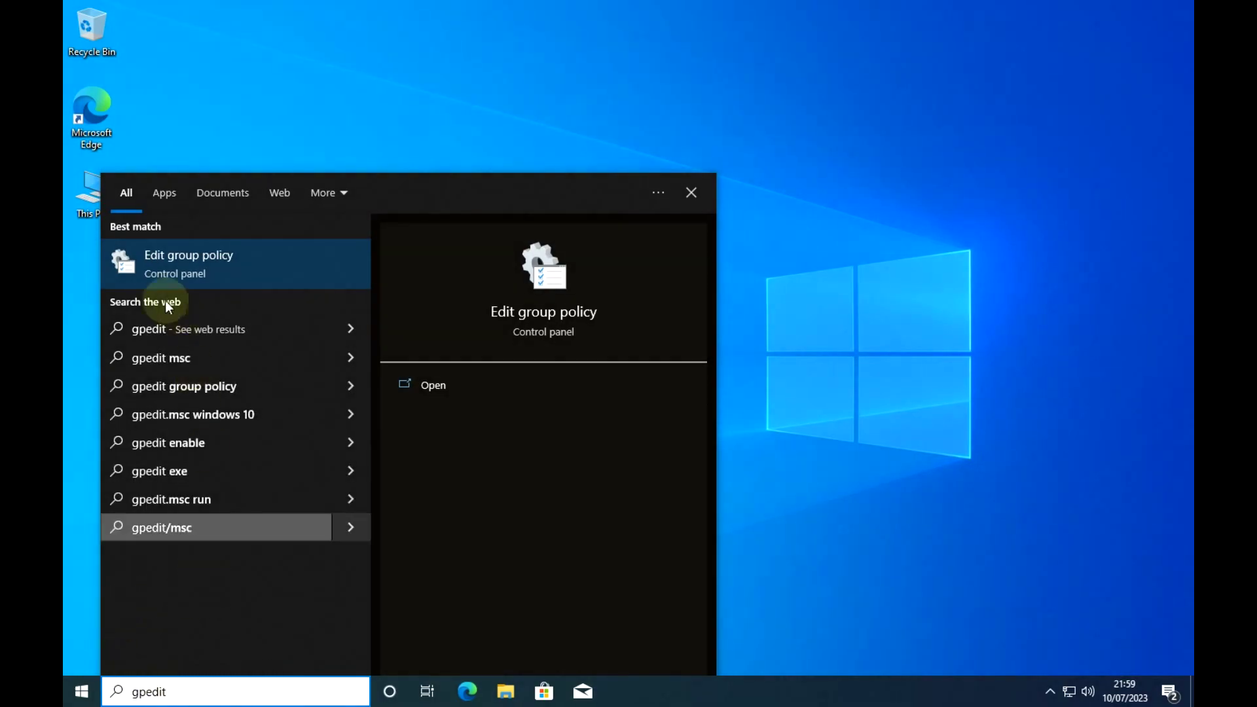
pyautogui.click(223, 261)
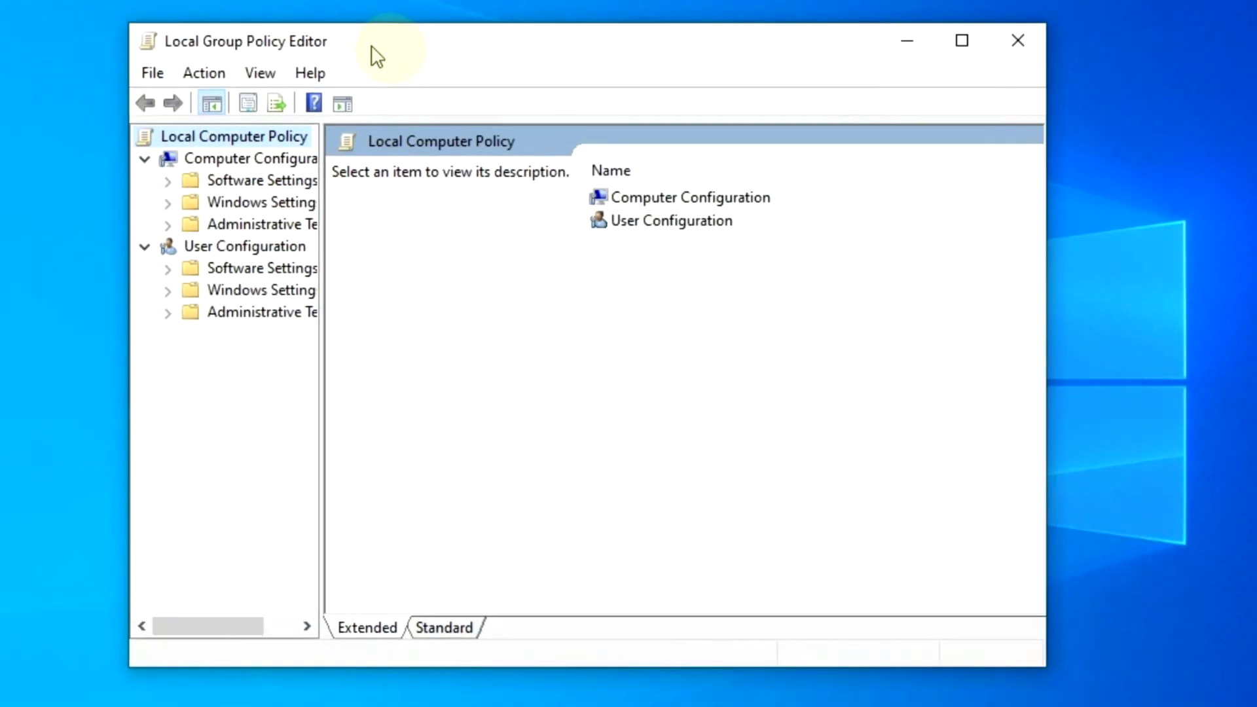
pyautogui.moveTo(371, 45); pyautogui.dragTo(399, 48)
pyautogui.moveTo(349, 248); pyautogui.dragTo(423, 247)
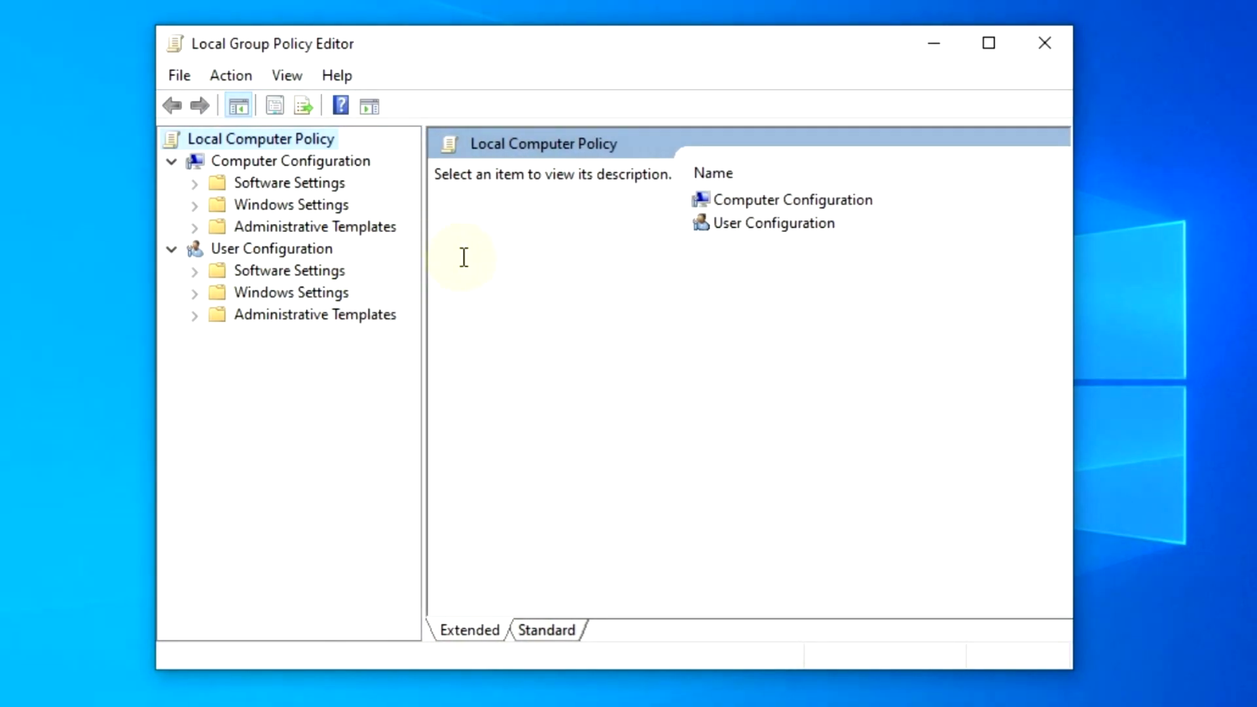
# - Open the Windows Update policy folder under Computer Configuration, Administrative Templates, Windows Components
pyautogui.click(262, 163)
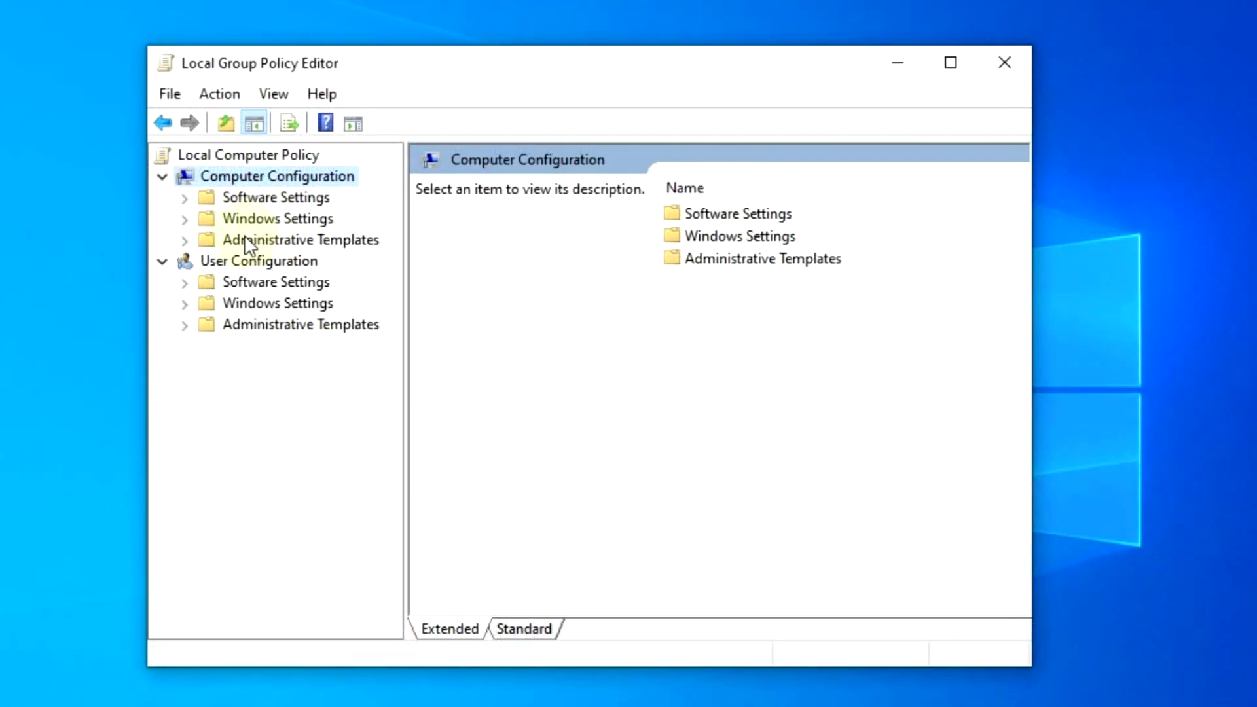
pyautogui.click(178, 233)
pyautogui.click(190, 240)
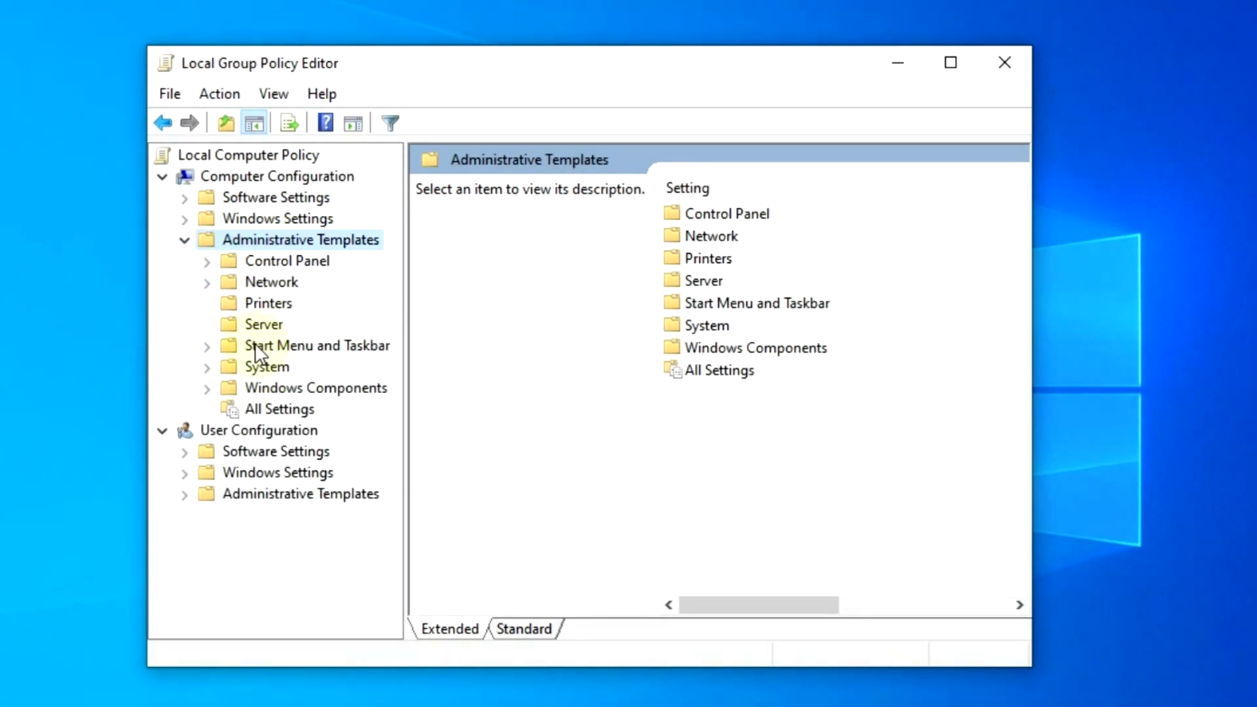
pyautogui.click(286, 391)
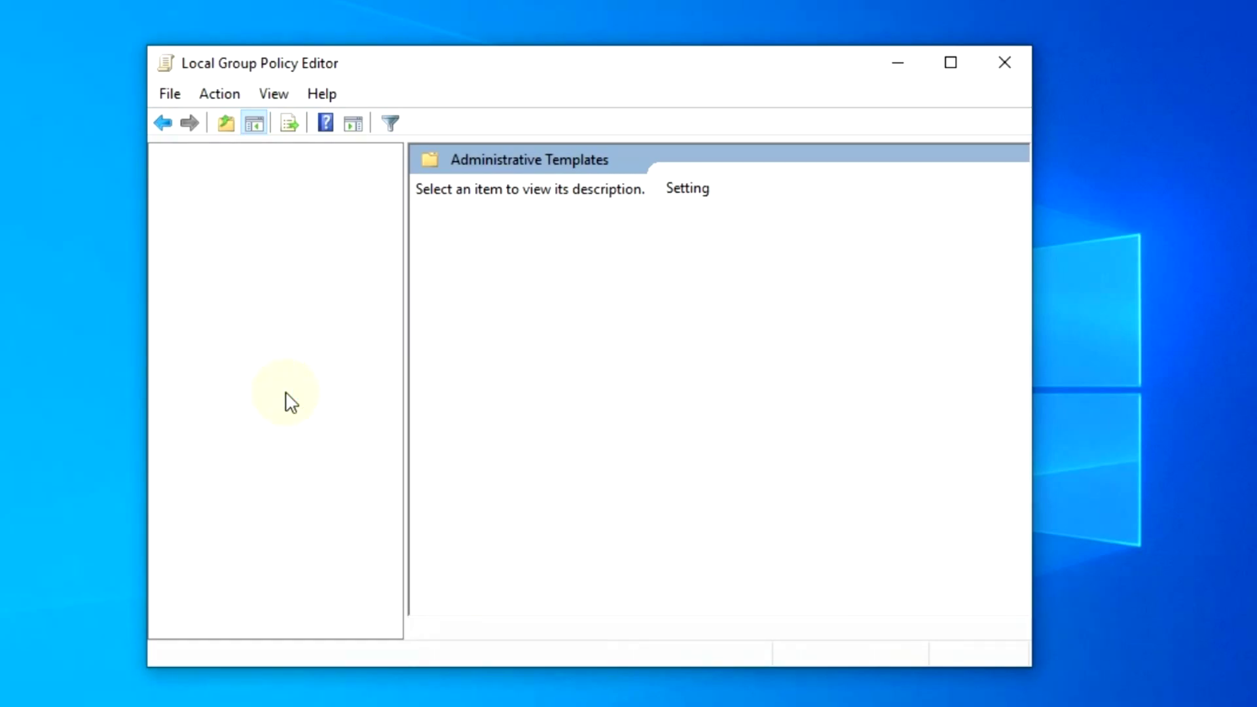
pyautogui.click(830, 327)
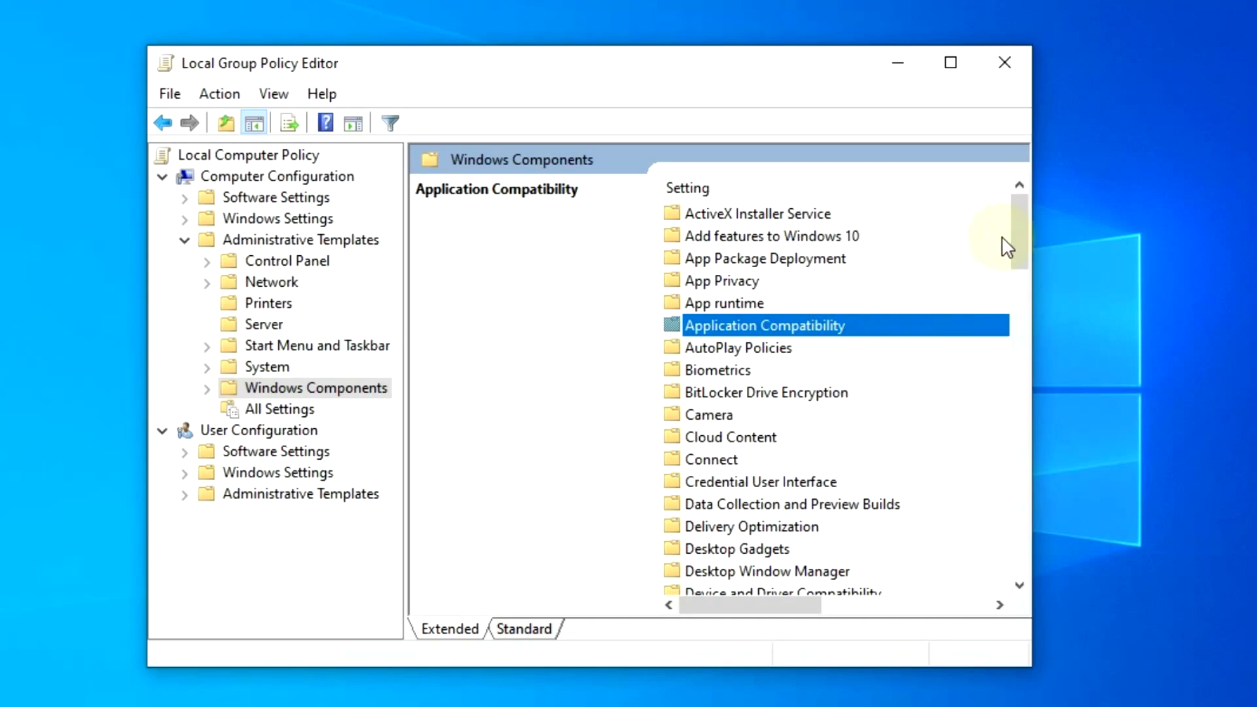
pyautogui.moveTo(1025, 247); pyautogui.dragTo(991, 567)
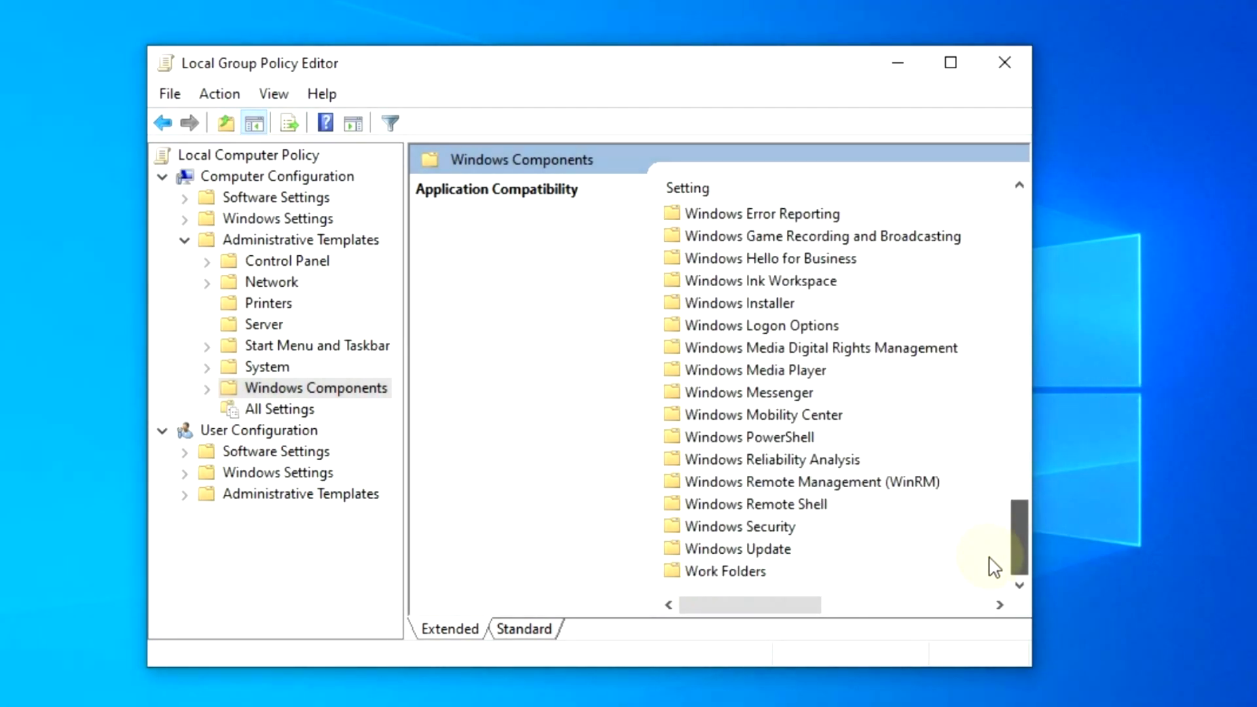
pyautogui.click(751, 558)
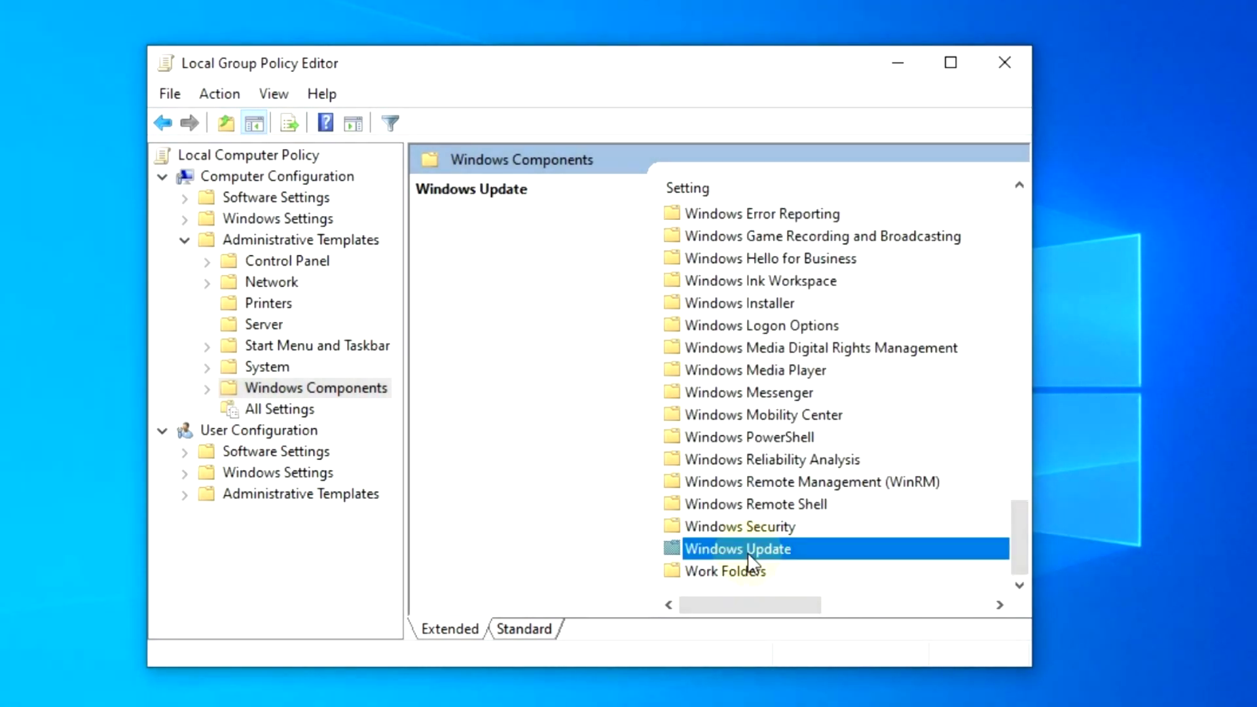
pyautogui.doubleClick(750, 556)
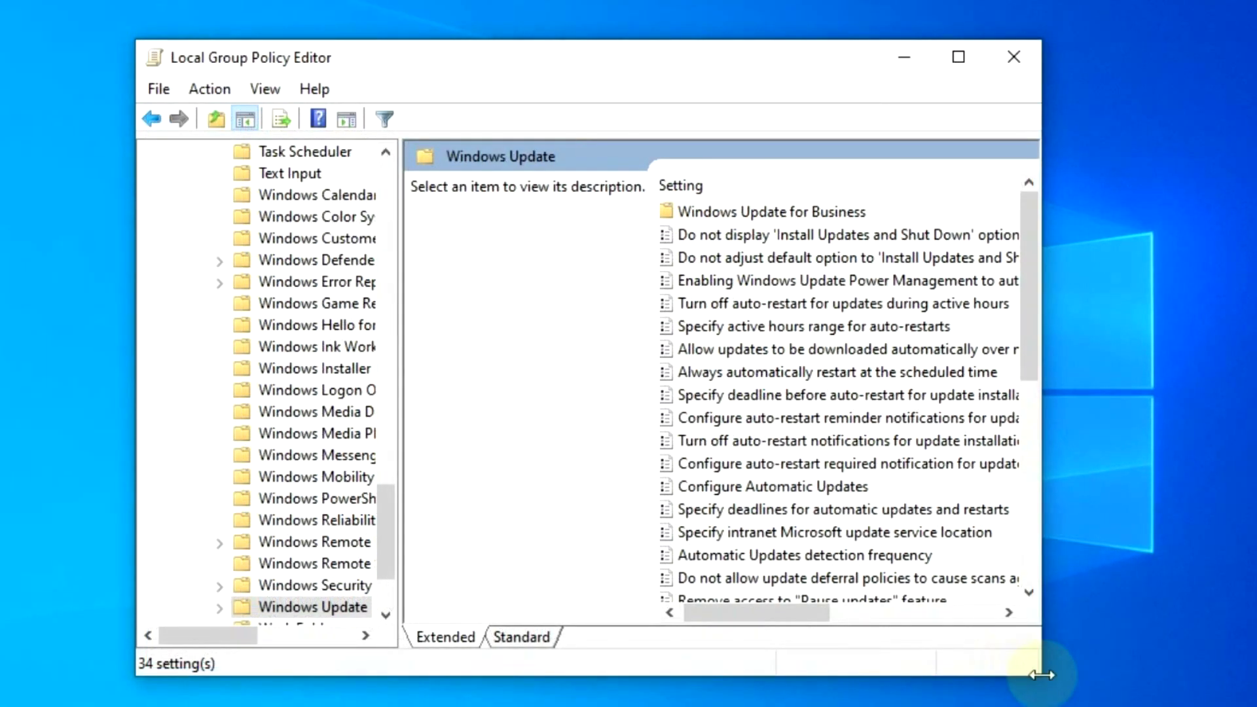
# - Widen the policy editor to show setting states, and open the Configure Automatic Updates policy for editing
pyautogui.moveTo(1041, 674); pyautogui.dragTo(1254, 671)
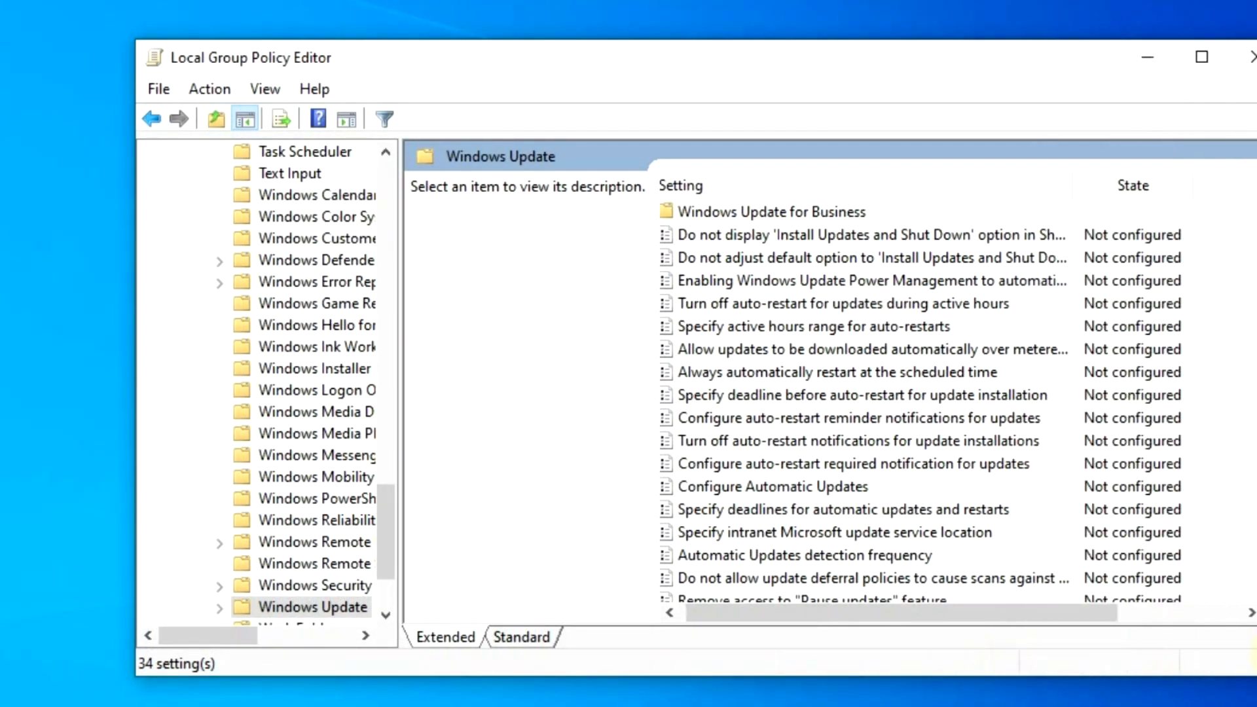
pyautogui.scroll(-1, 764, 474)
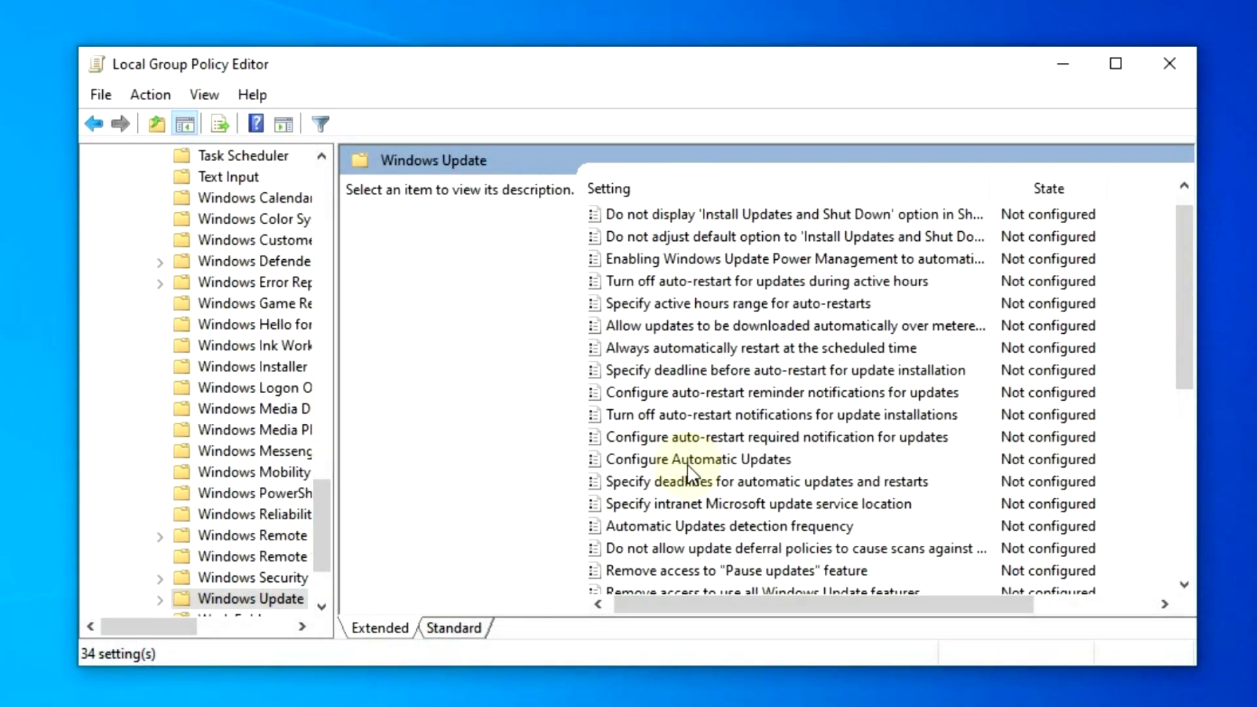
pyautogui.click(675, 461)
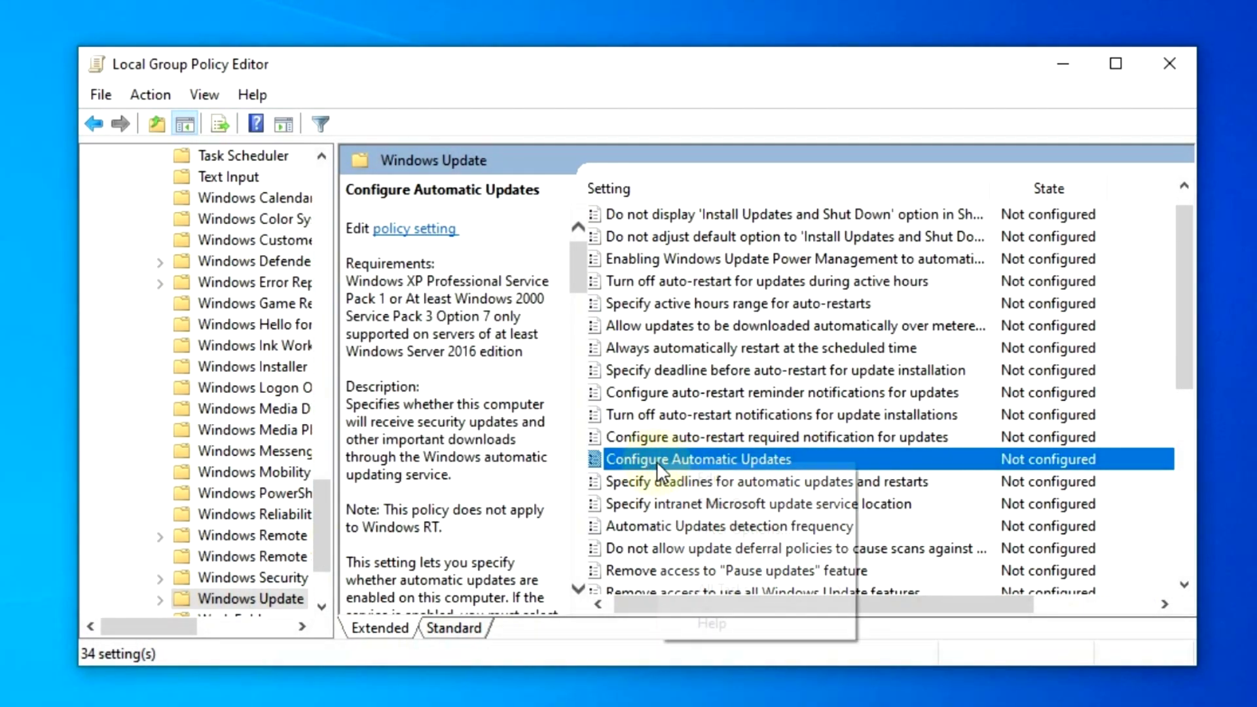
pyautogui.rightClick(658, 461)
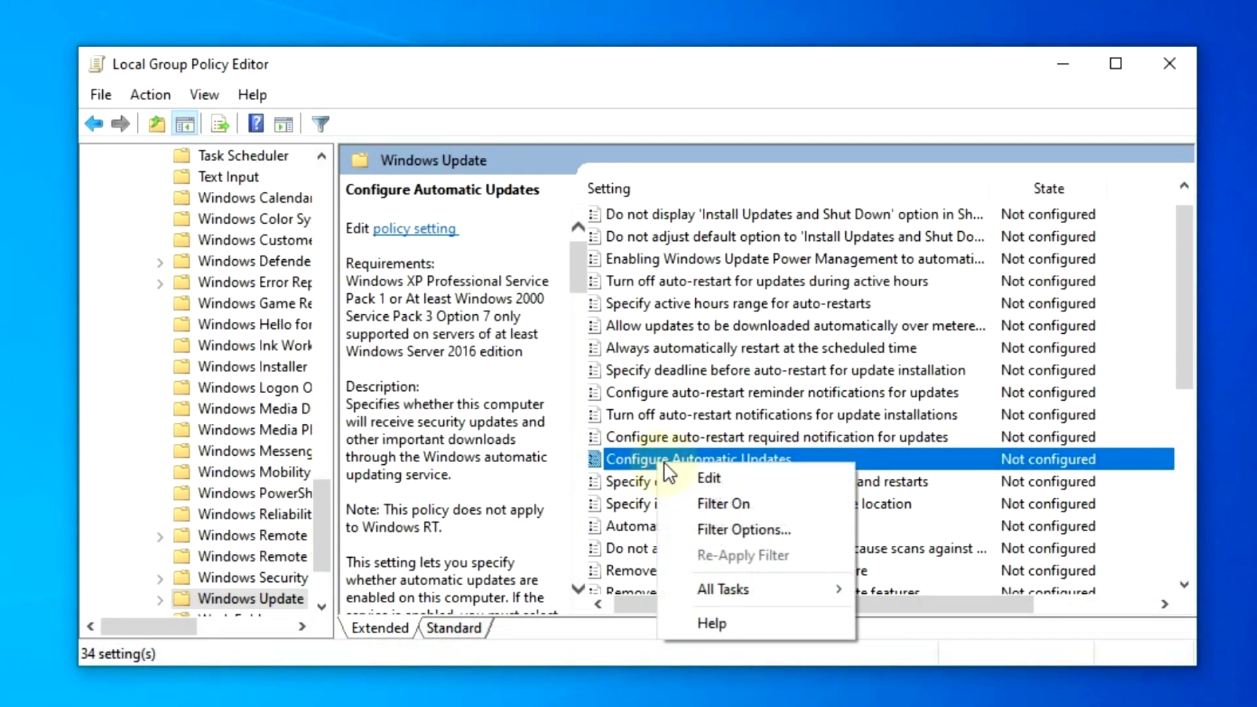
pyautogui.click(714, 478)
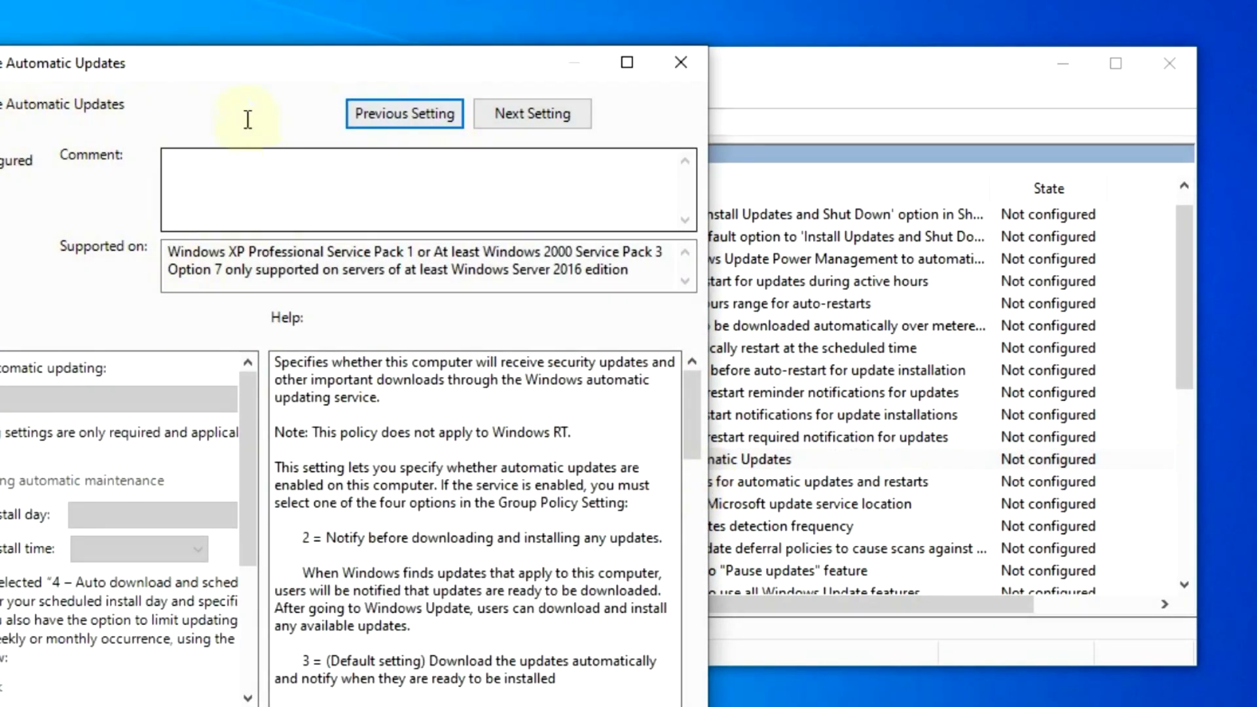
pyautogui.moveTo(281, 57); pyautogui.dragTo(314, 0)
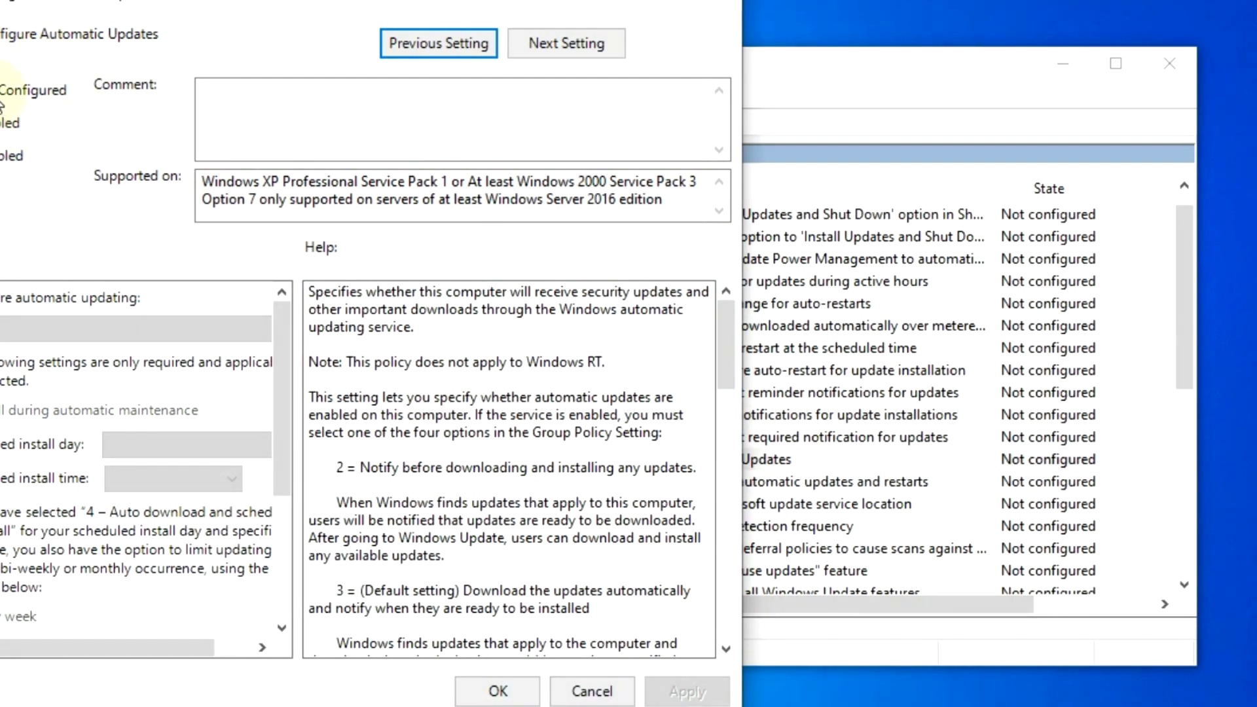
# - Set the Configure Automatic Updates policy to Disabled, apply the change, and close the policy's dialog
pyautogui.click(6, 122)
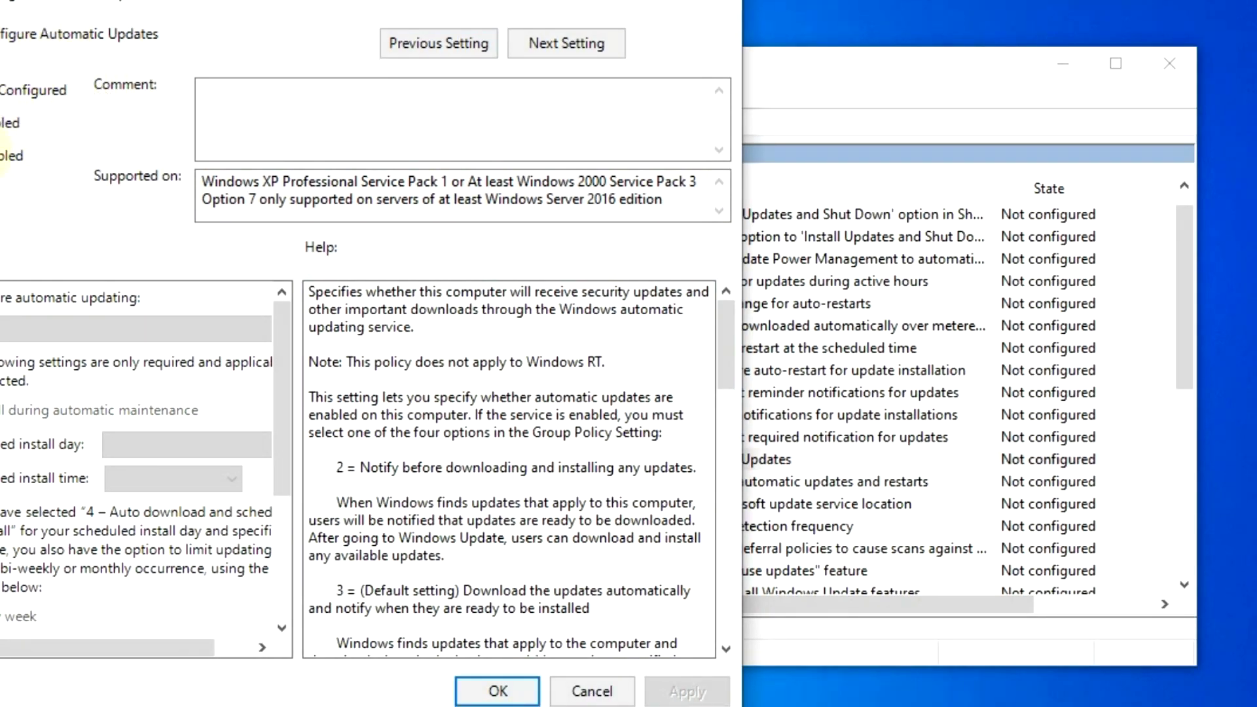
pyautogui.click(666, 691)
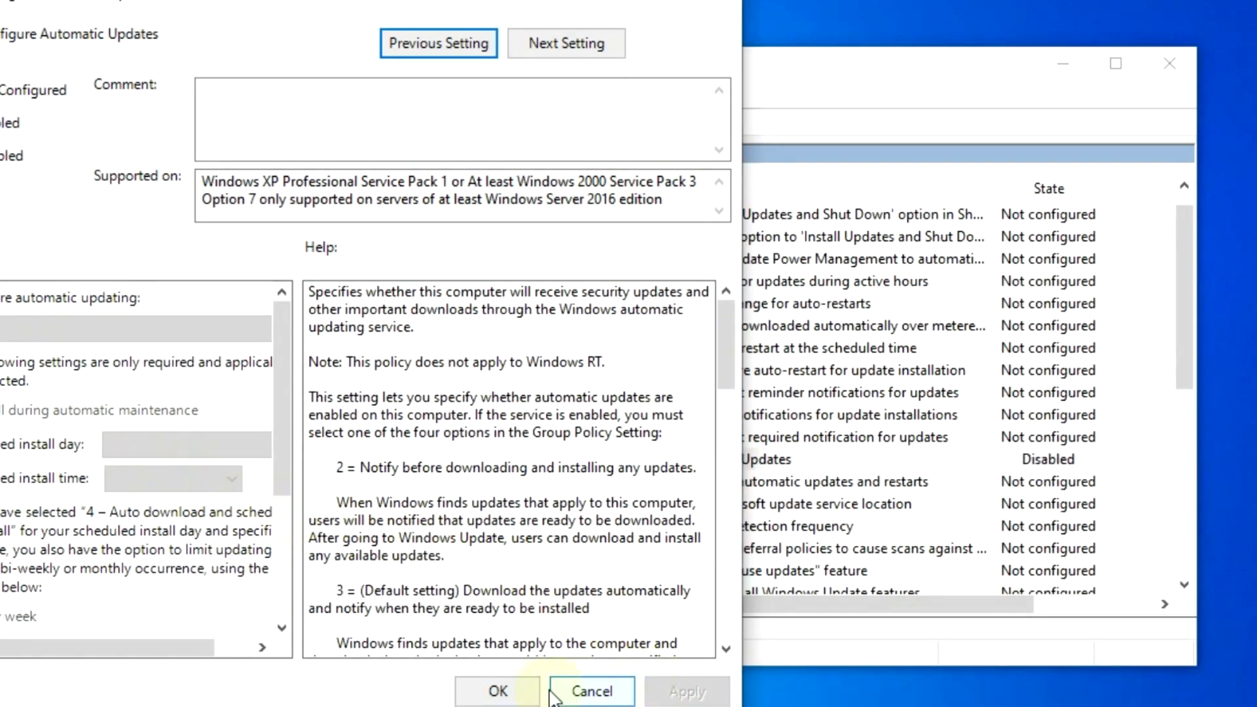
pyautogui.click(531, 693)
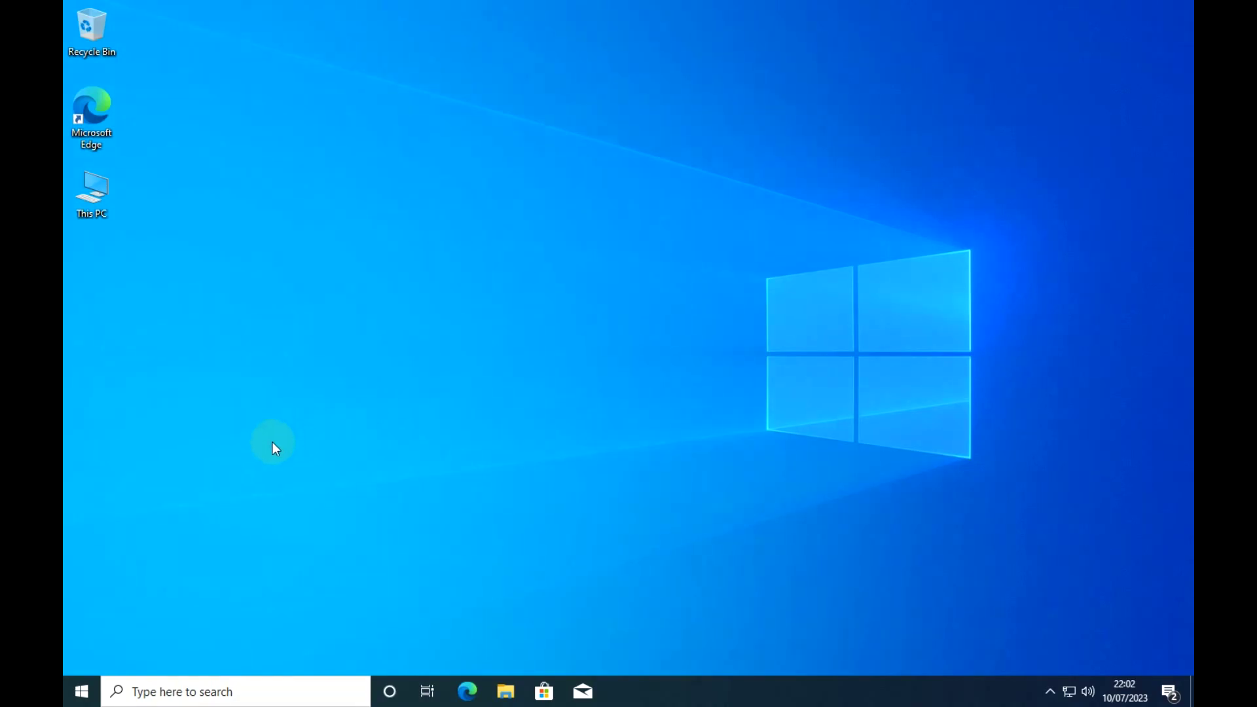
# - Open the Ethernet0 connection's properties in the Network & Internet section of Windows Settings and switch the Set as metered connection option on
pyautogui.click(82, 696)
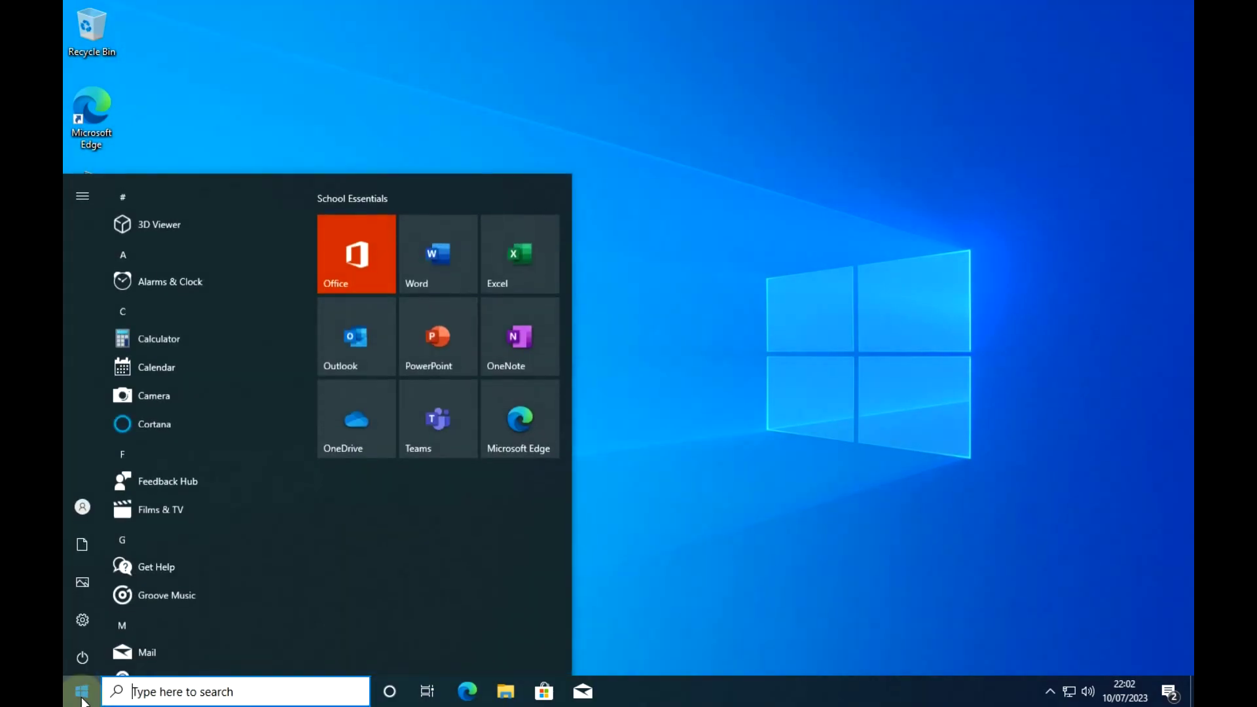
pyautogui.click(89, 623)
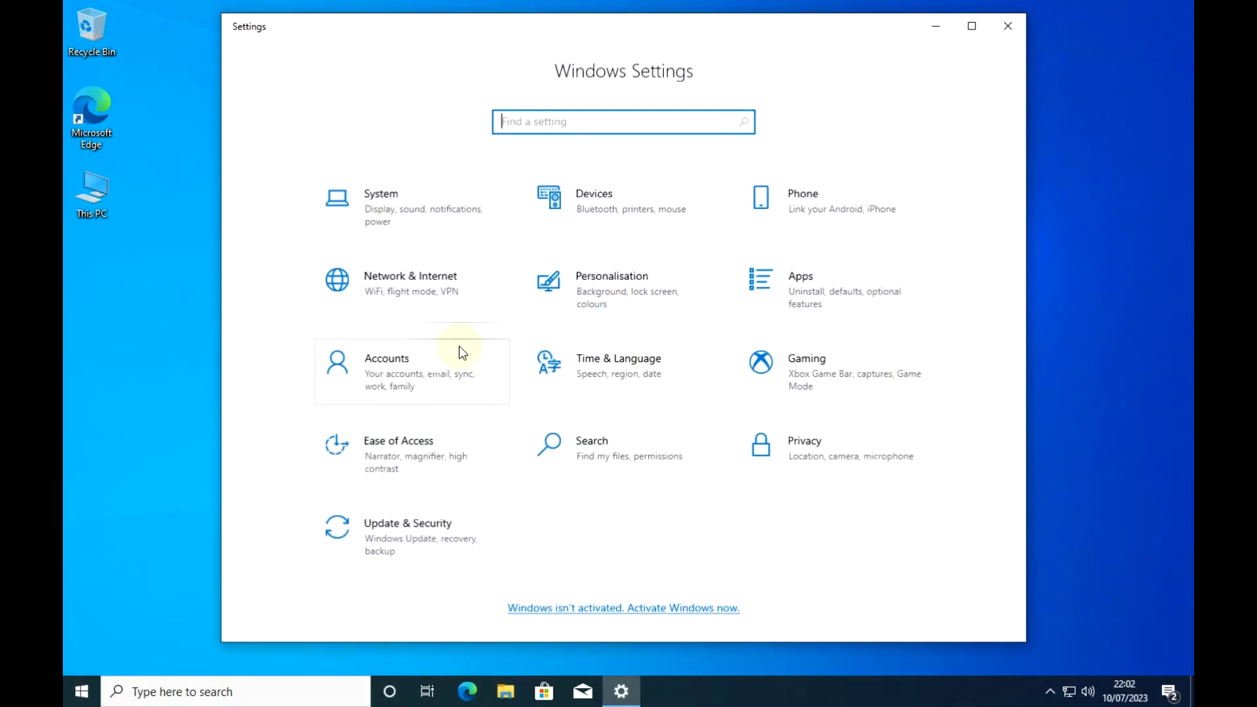
pyautogui.click(430, 293)
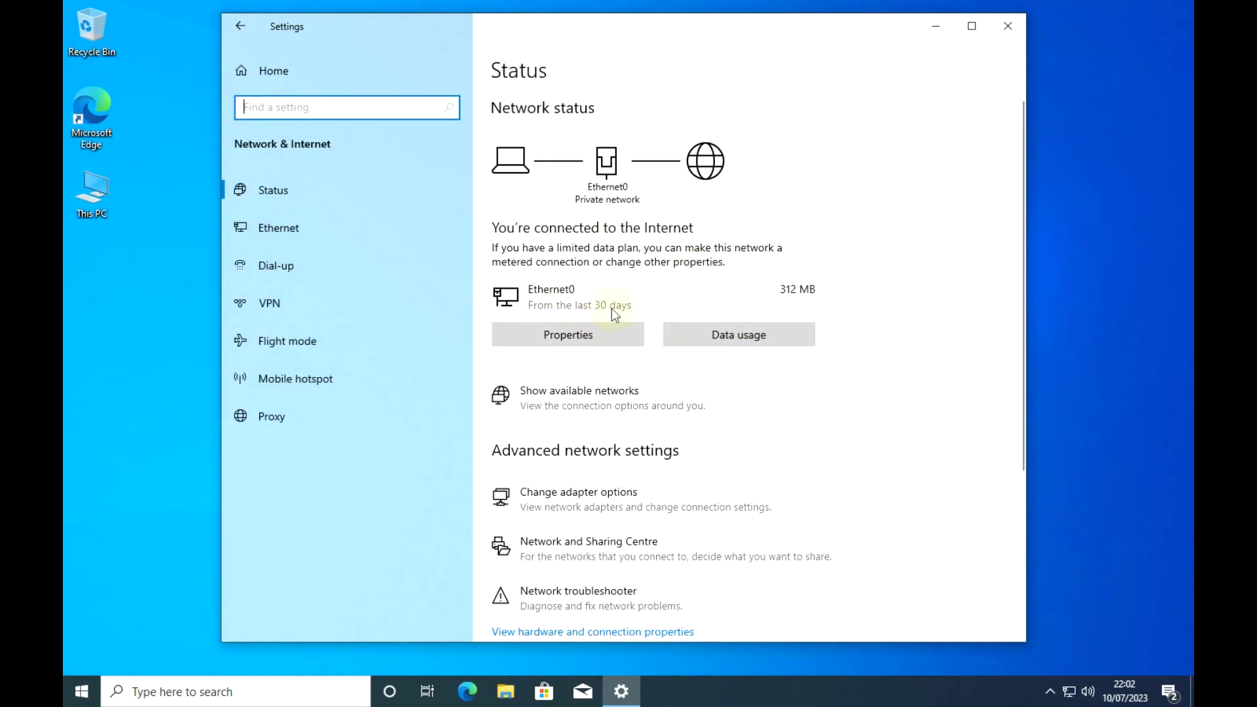
pyautogui.click(583, 330)
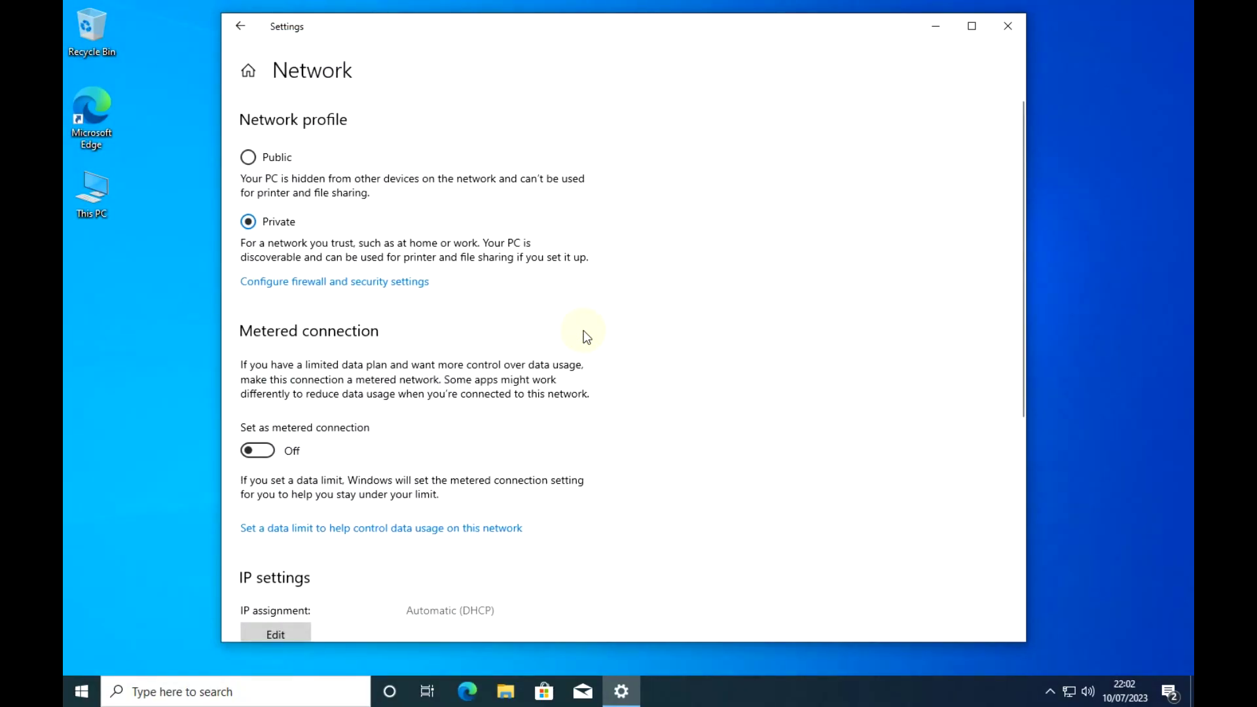
pyautogui.click(271, 451)
pyautogui.scroll(-3, 631, 438)
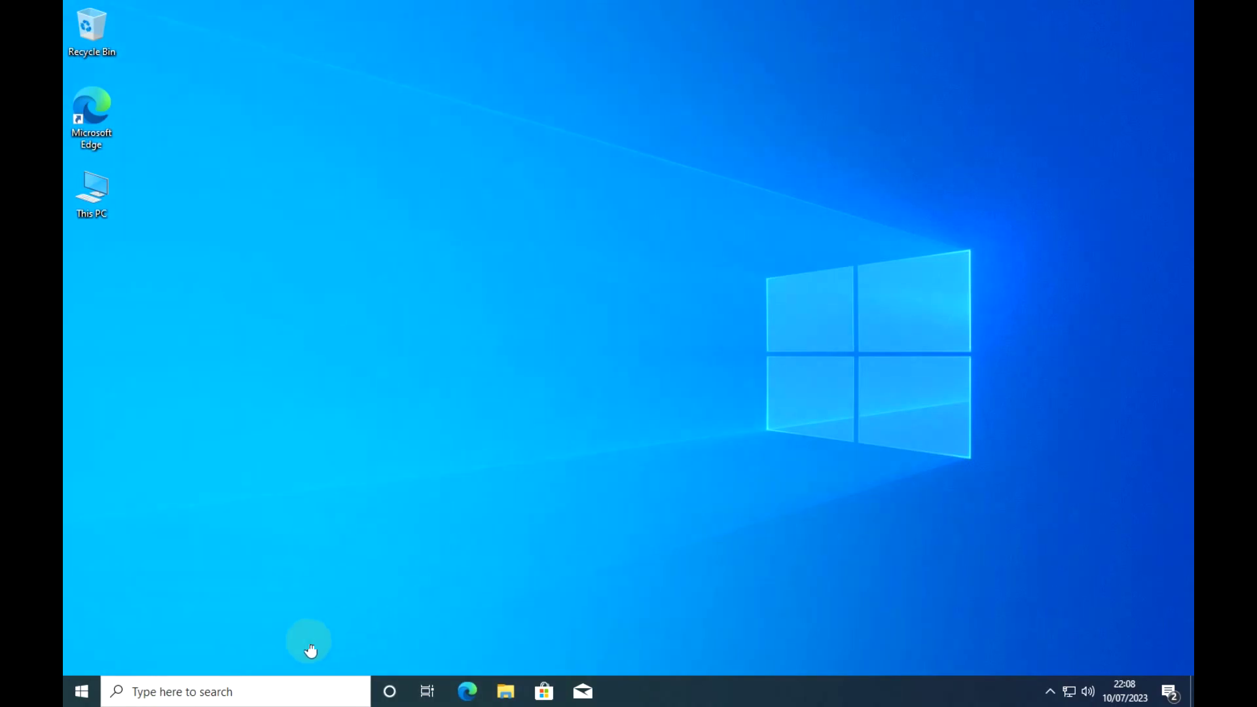
# - Search Windows for "regedit", open the Registry Editor, and allow it to make changes to the device
pyautogui.click(226, 693)
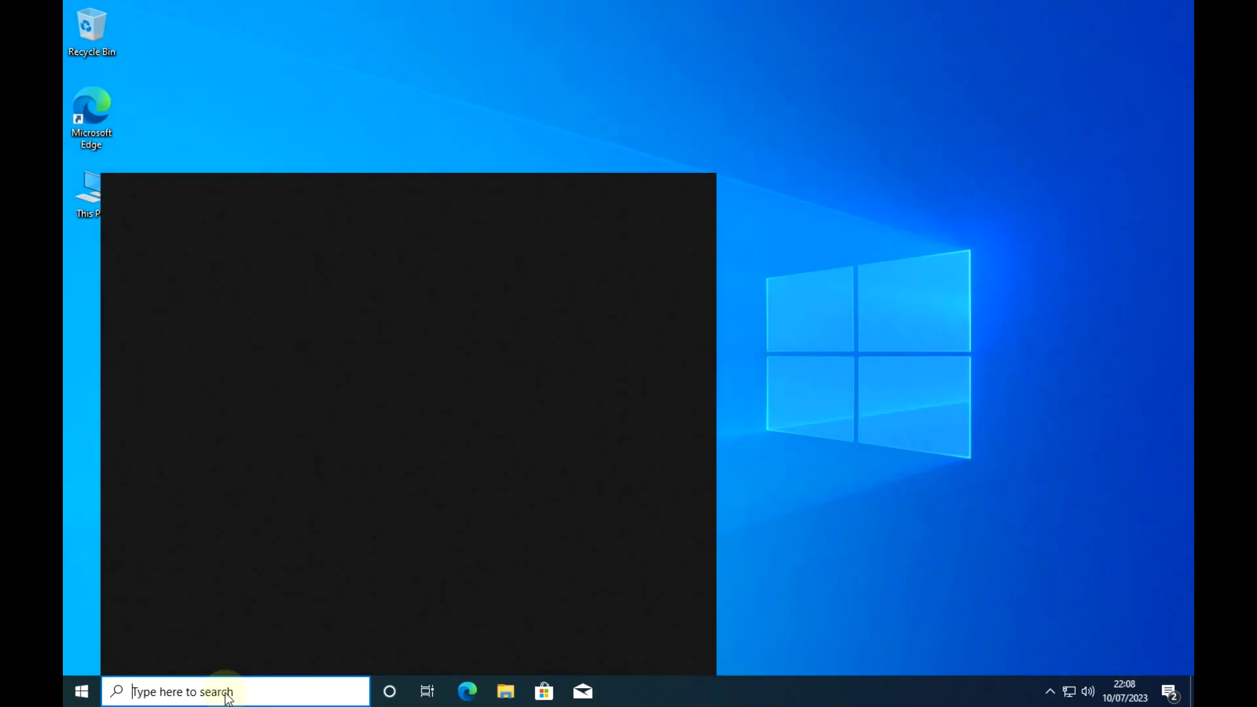
pyautogui.write('reg')
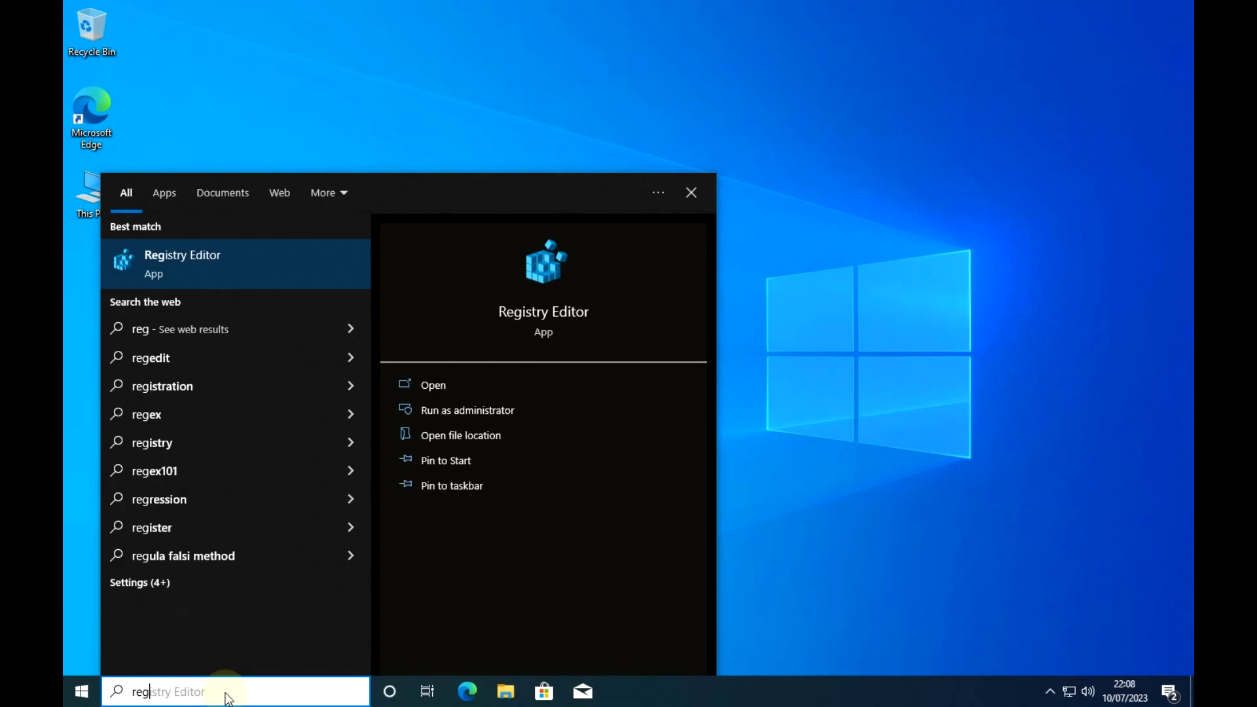
pyautogui.write('edit')
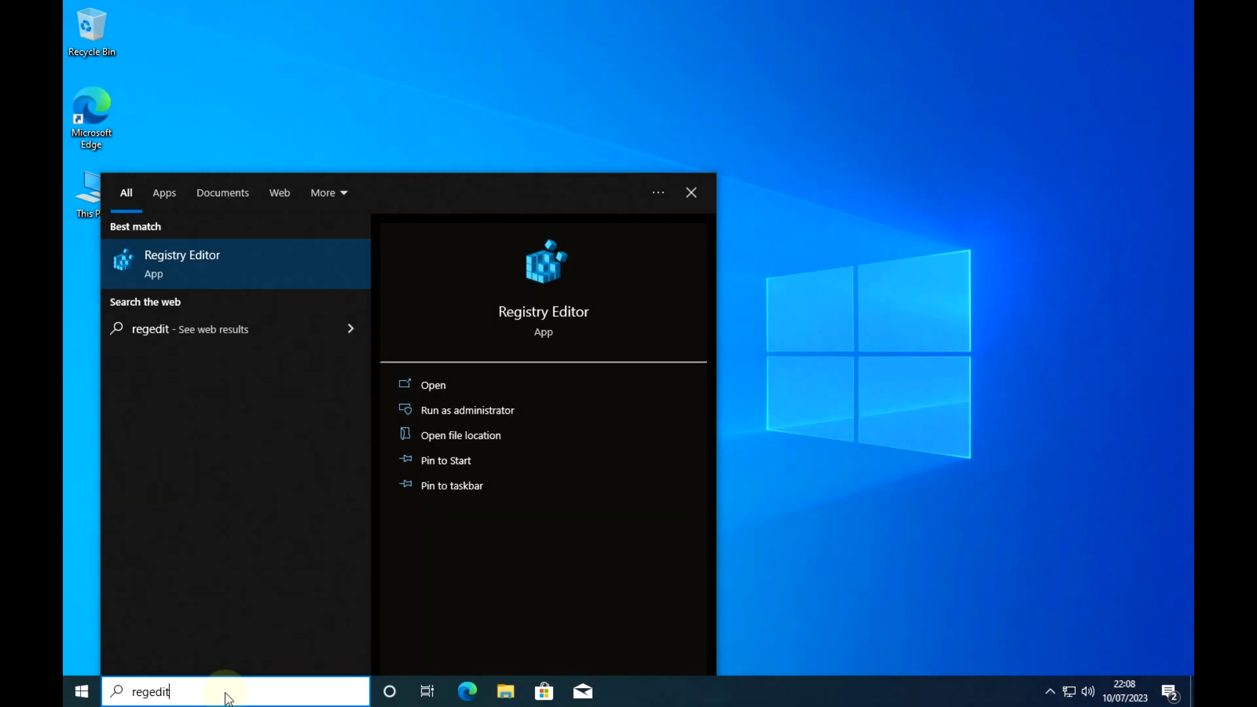
pyautogui.click(164, 270)
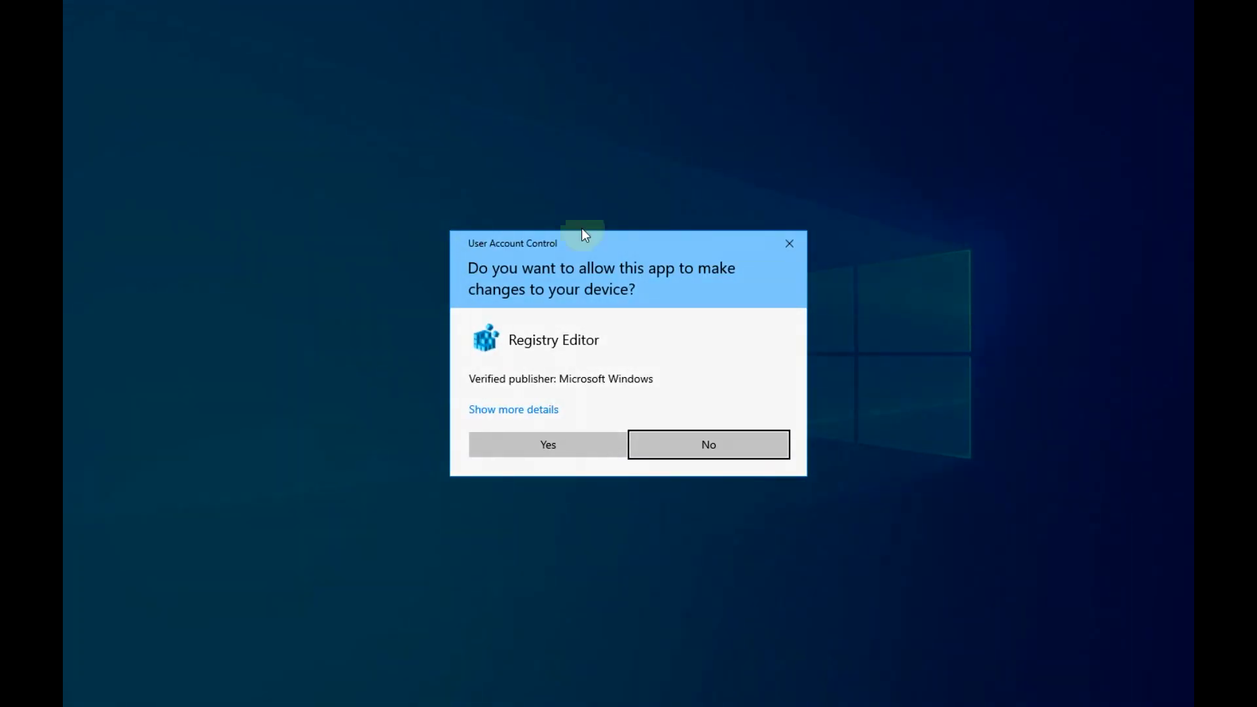
pyautogui.click(538, 446)
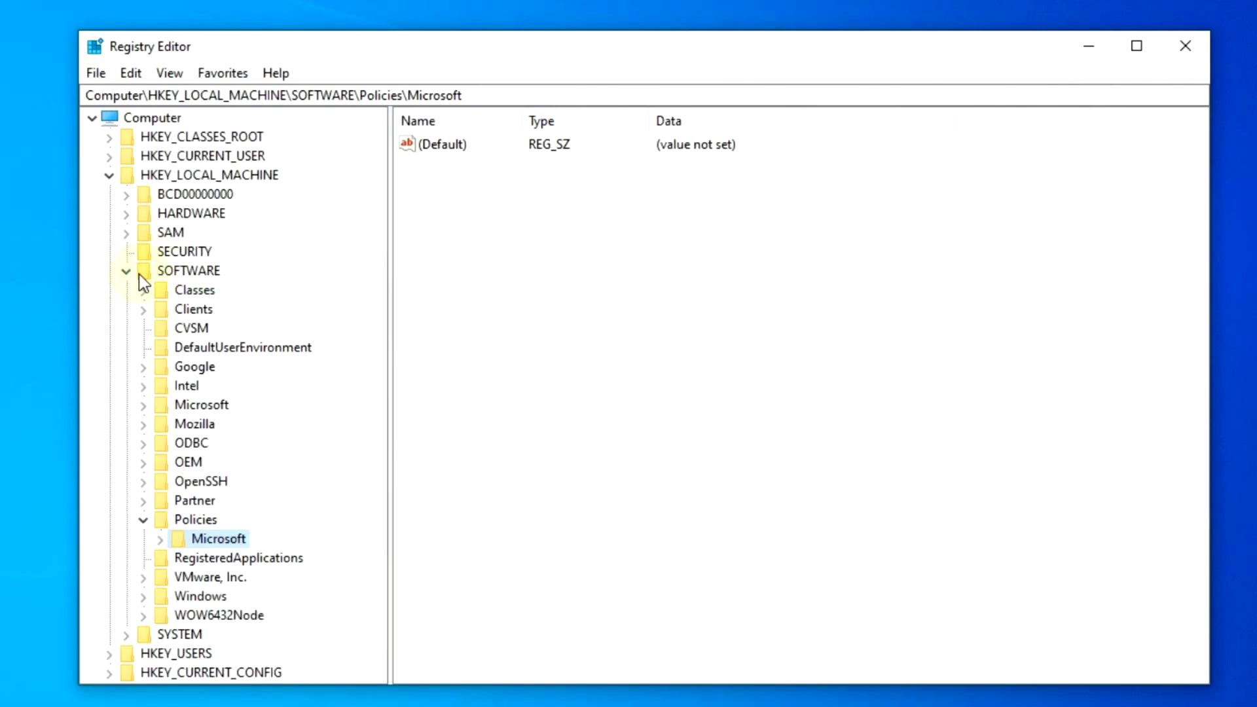
# - Collapse the expanded registry branches back to the root hives and select HKEY_LOCAL_MACHINE
pyautogui.click(158, 540)
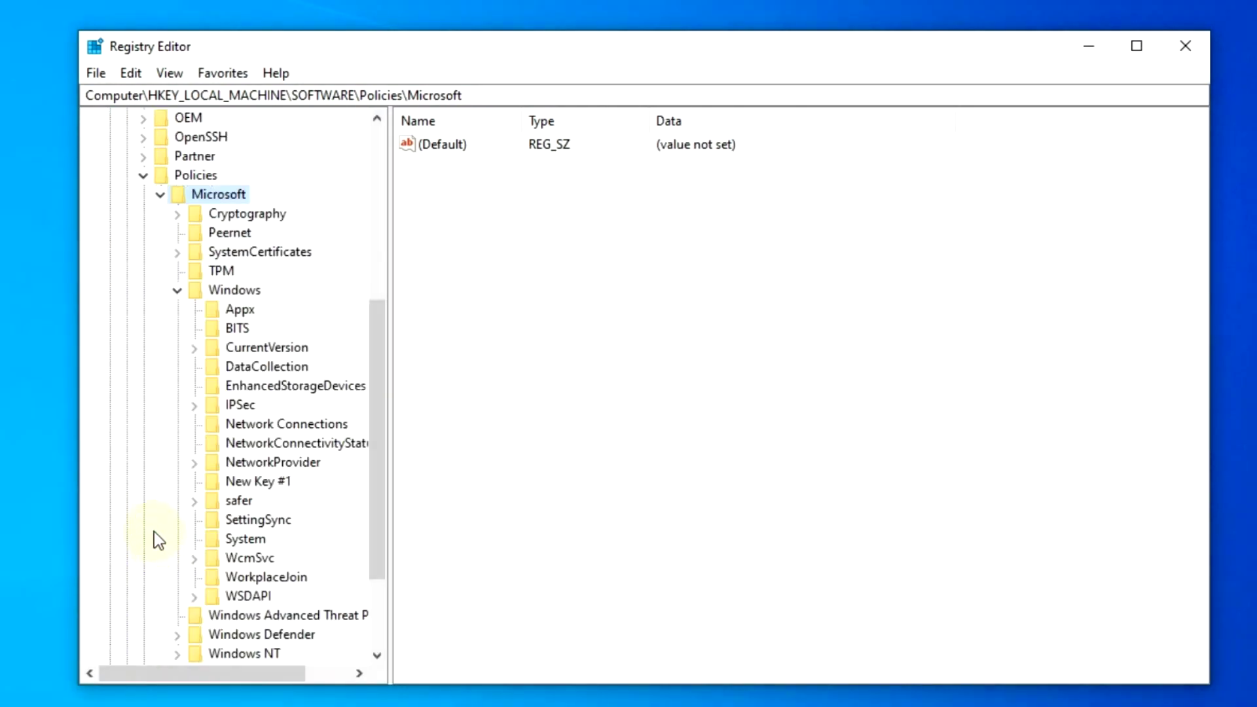
pyautogui.click(177, 291)
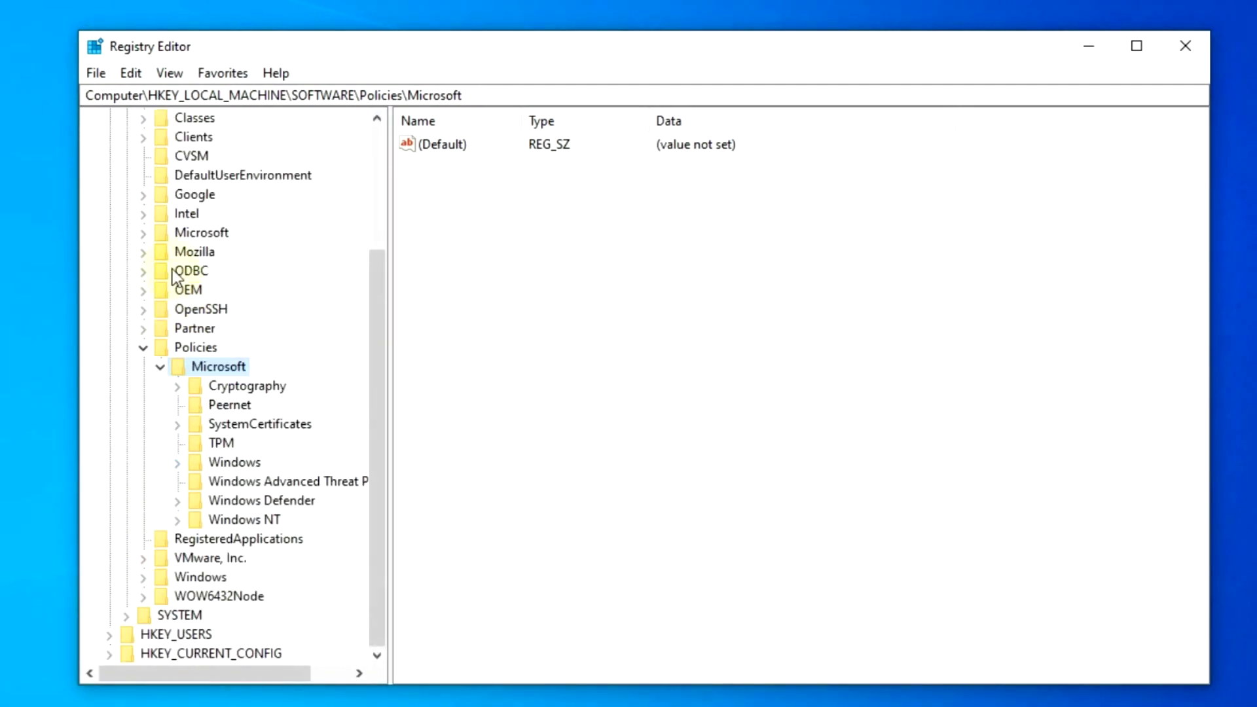
pyautogui.click(144, 346)
pyautogui.click(126, 271)
pyautogui.click(110, 175)
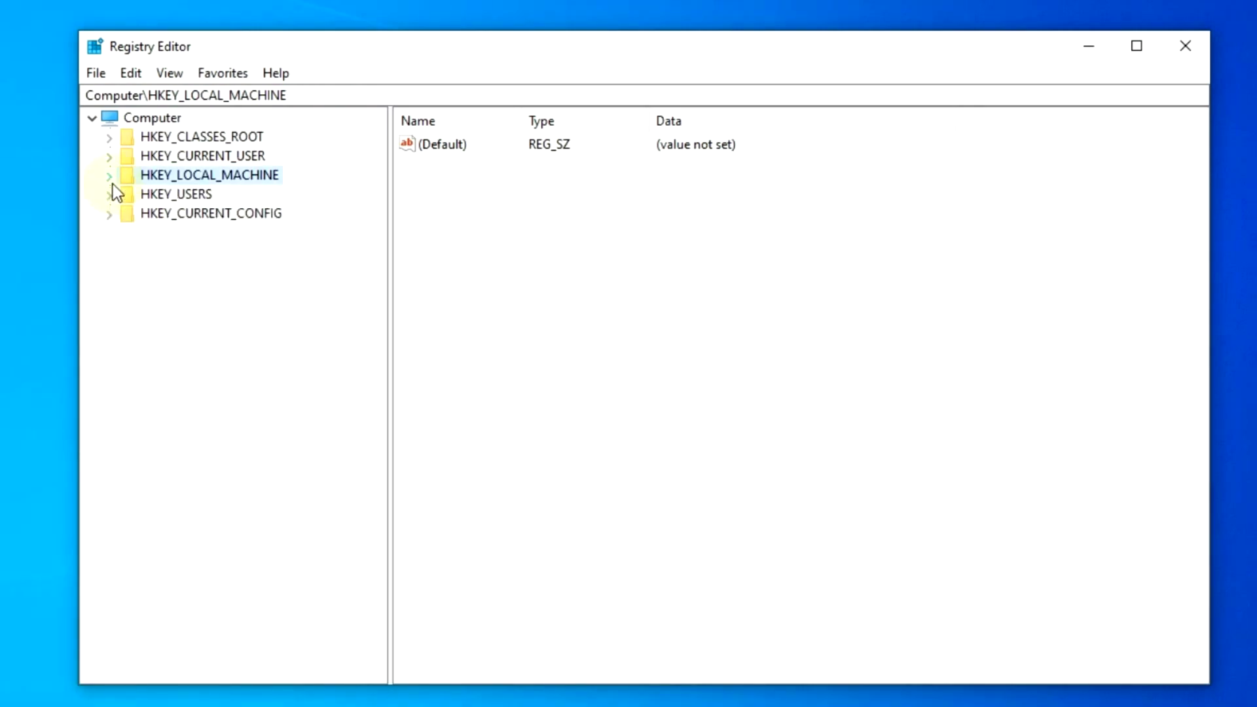
pyautogui.click(252, 156)
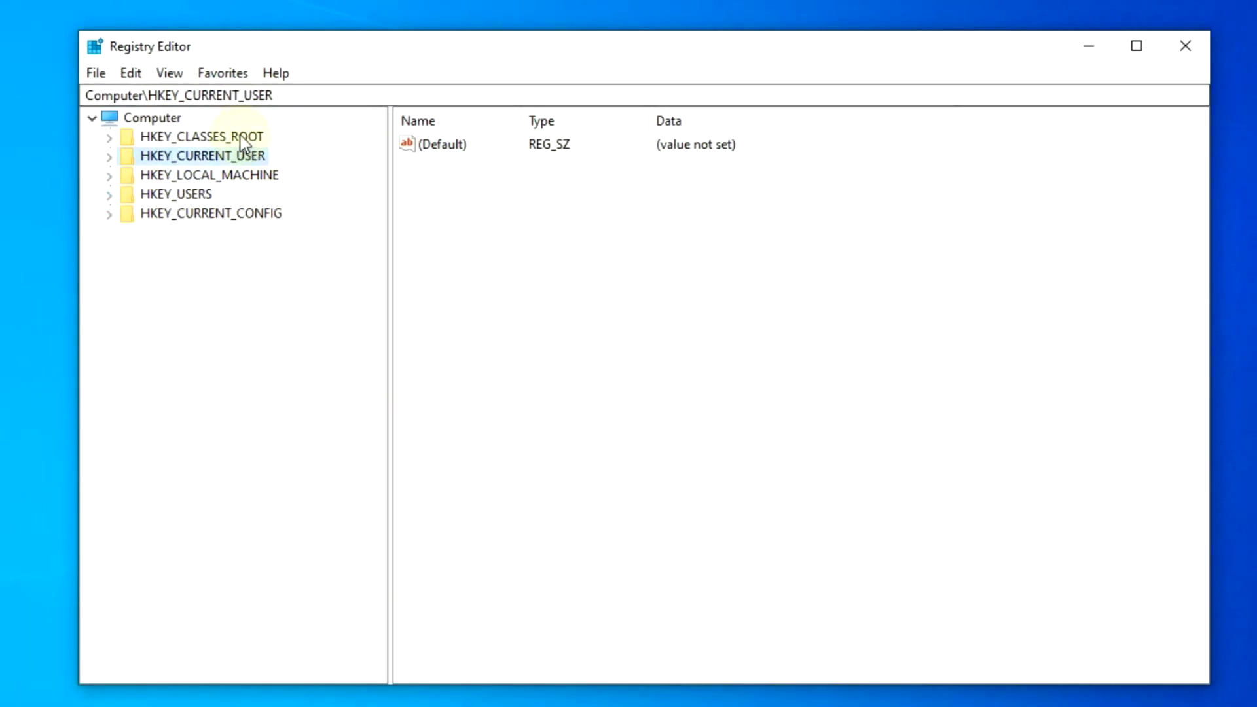
pyautogui.click(245, 136)
pyautogui.click(160, 177)
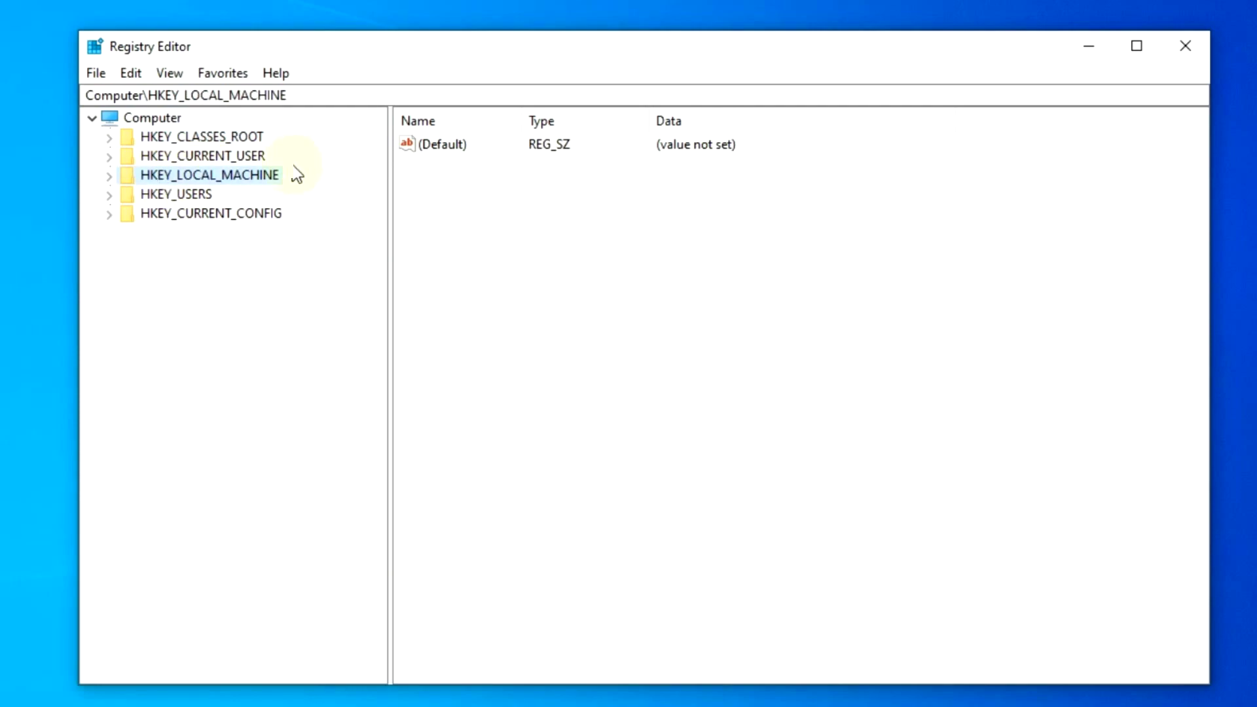
# - Expand the registry tree through HKEY_LOCAL_MACHINE, SOFTWARE and Policies to the subkeys of the Microsoft key
pyautogui.doubleClick(139, 179)
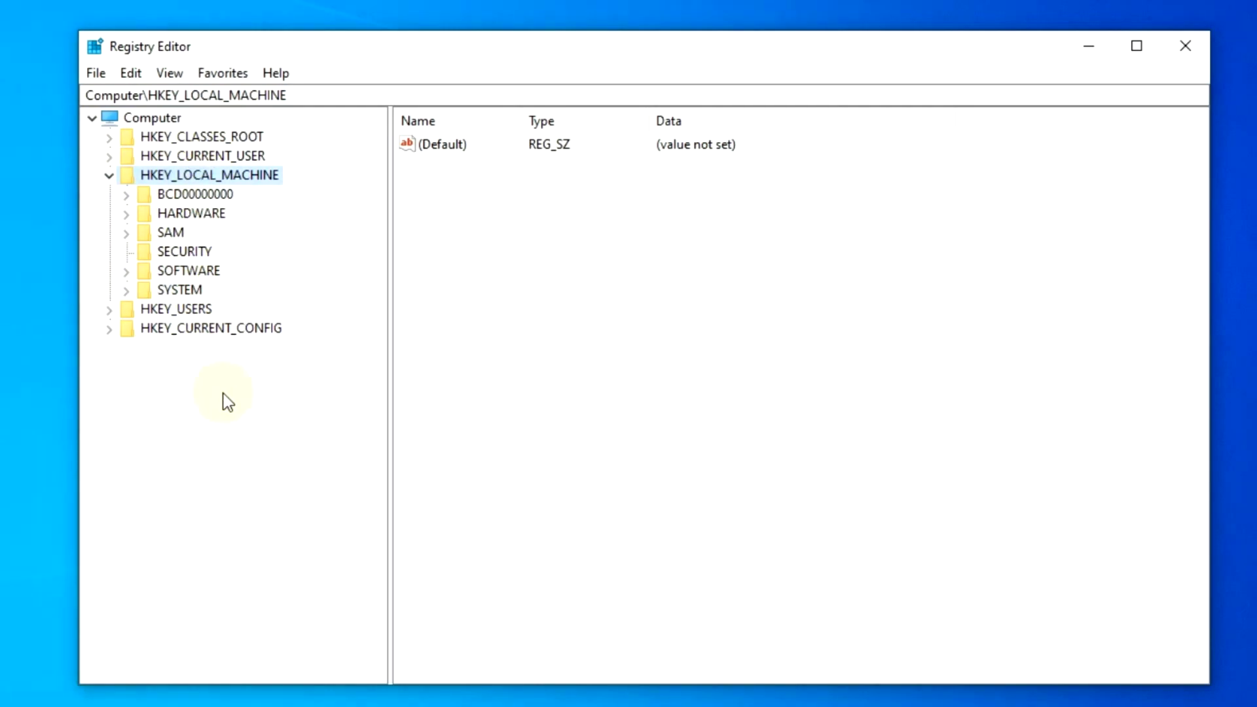
pyautogui.click(172, 270)
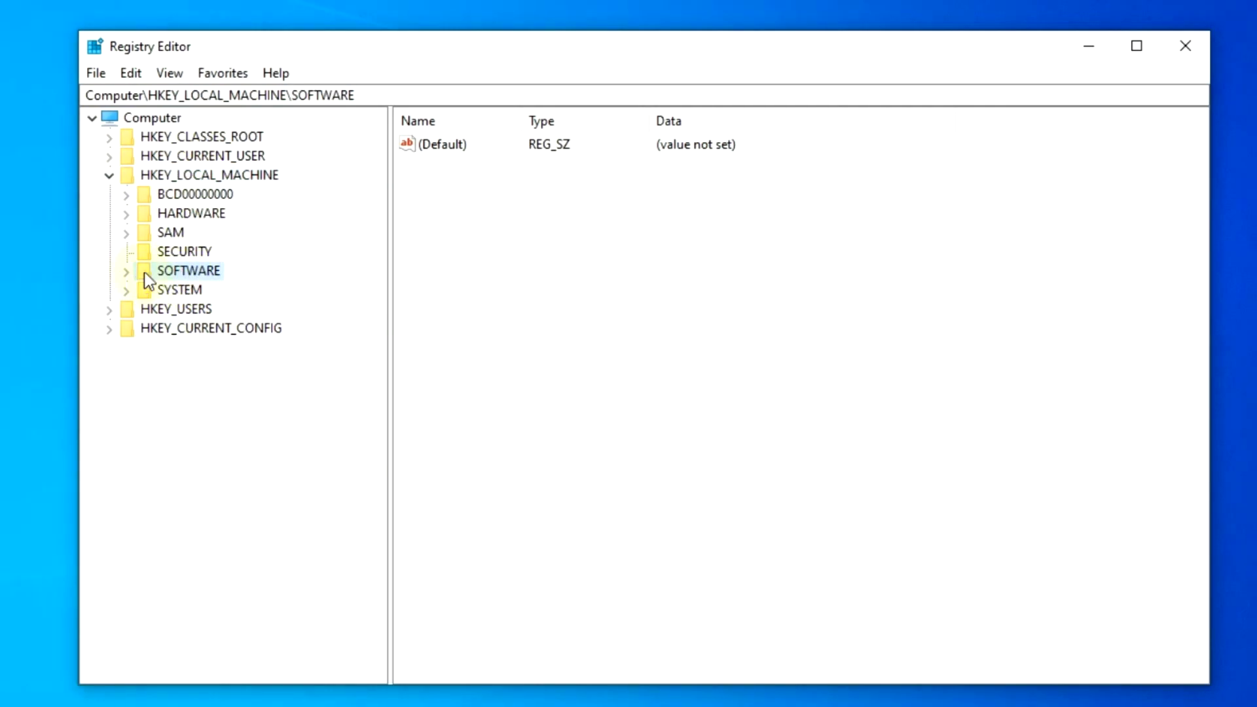
pyautogui.doubleClick(179, 271)
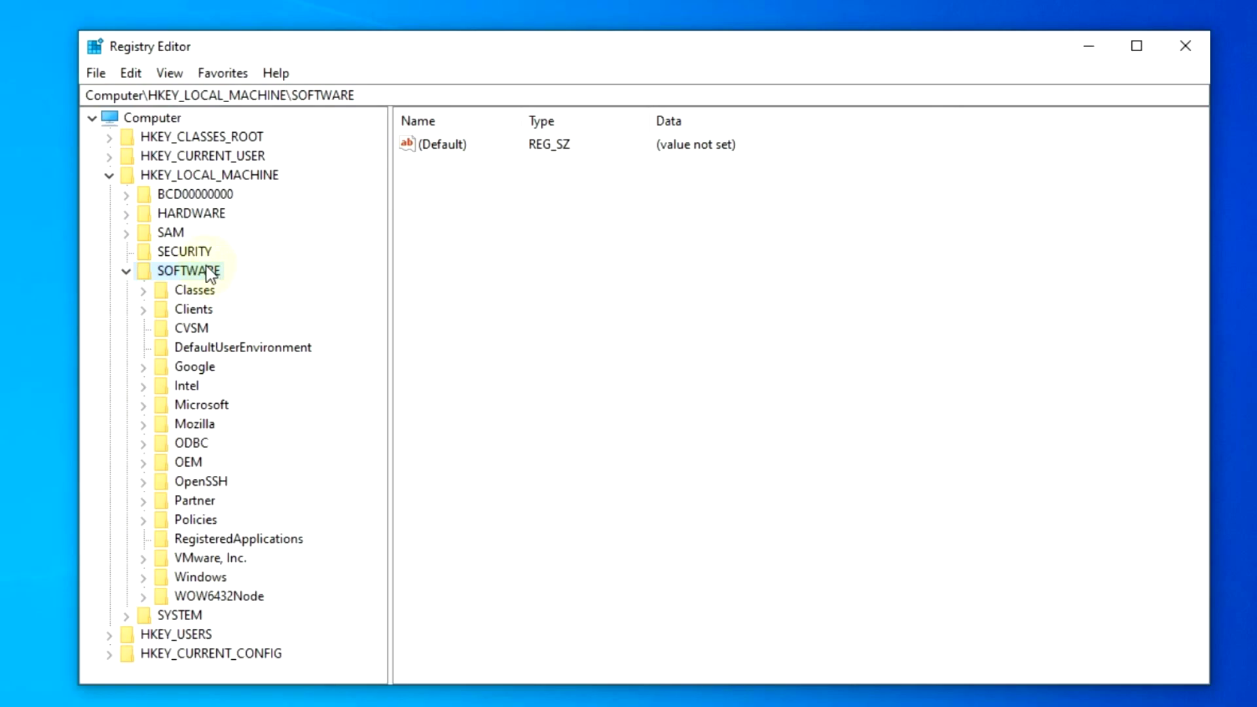
pyautogui.click(198, 520)
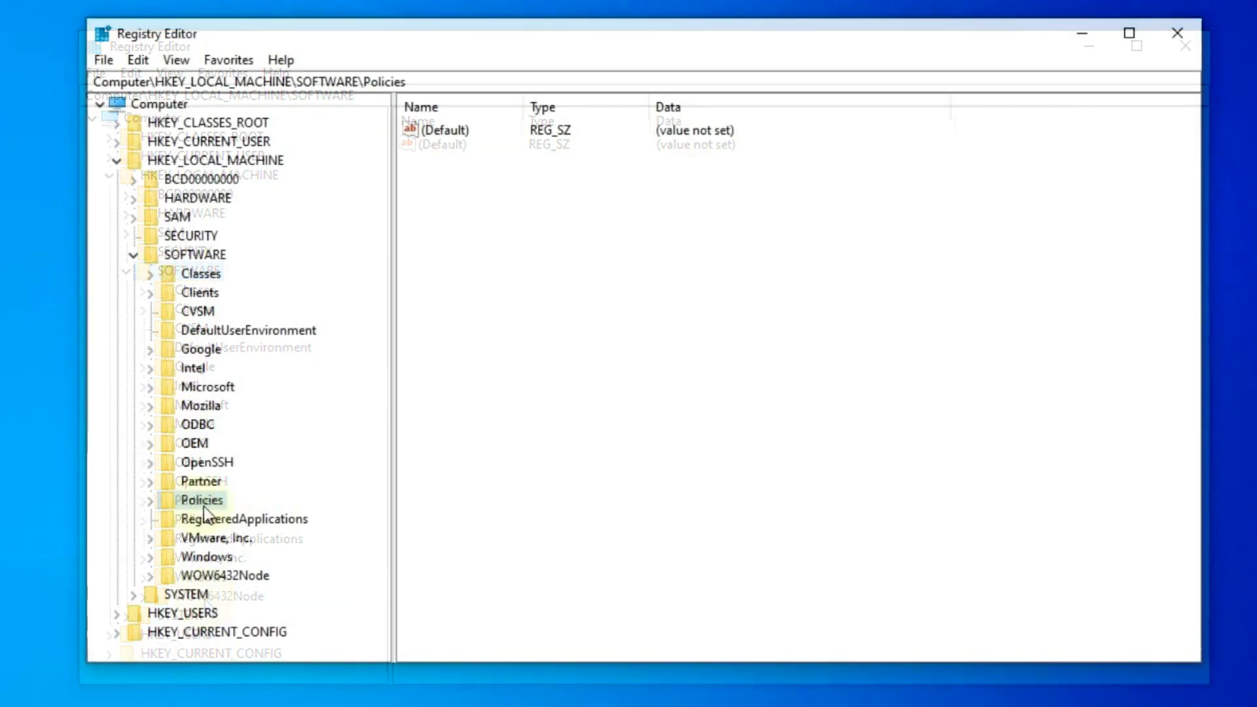
pyautogui.doubleClick(204, 502)
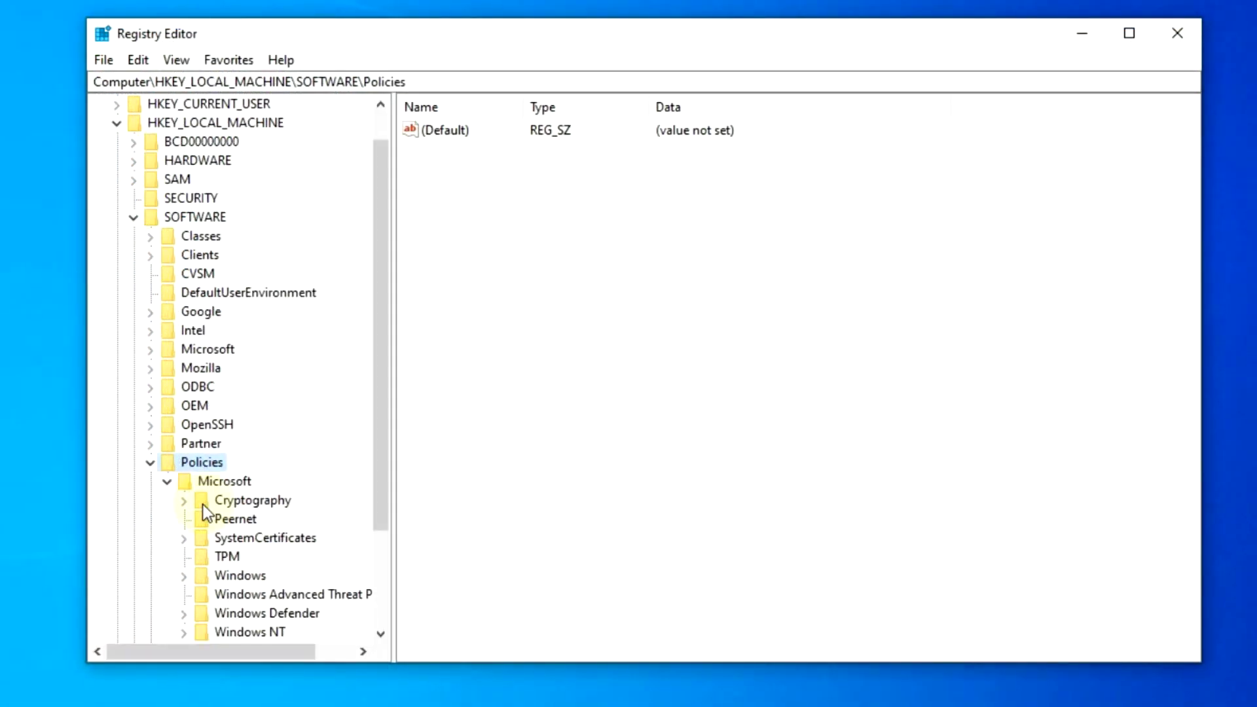
pyautogui.click(168, 482)
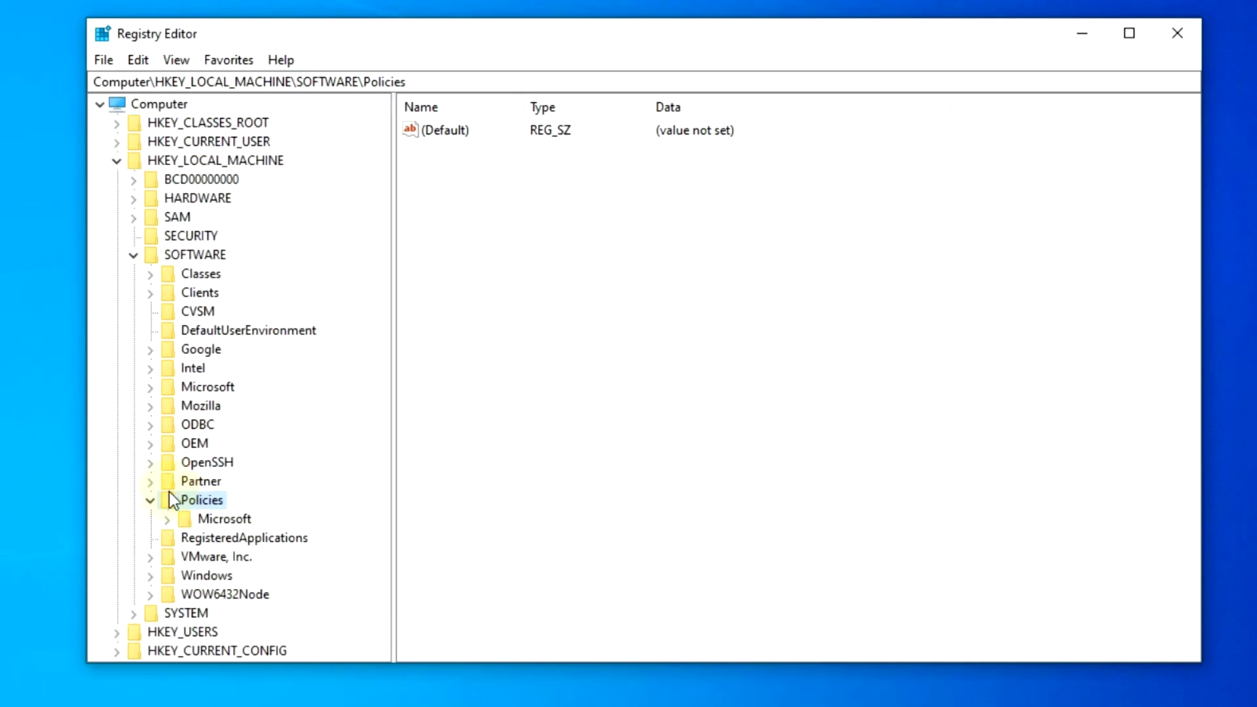
pyautogui.doubleClick(203, 521)
pyautogui.moveTo(387, 429); pyautogui.dragTo(381, 532)
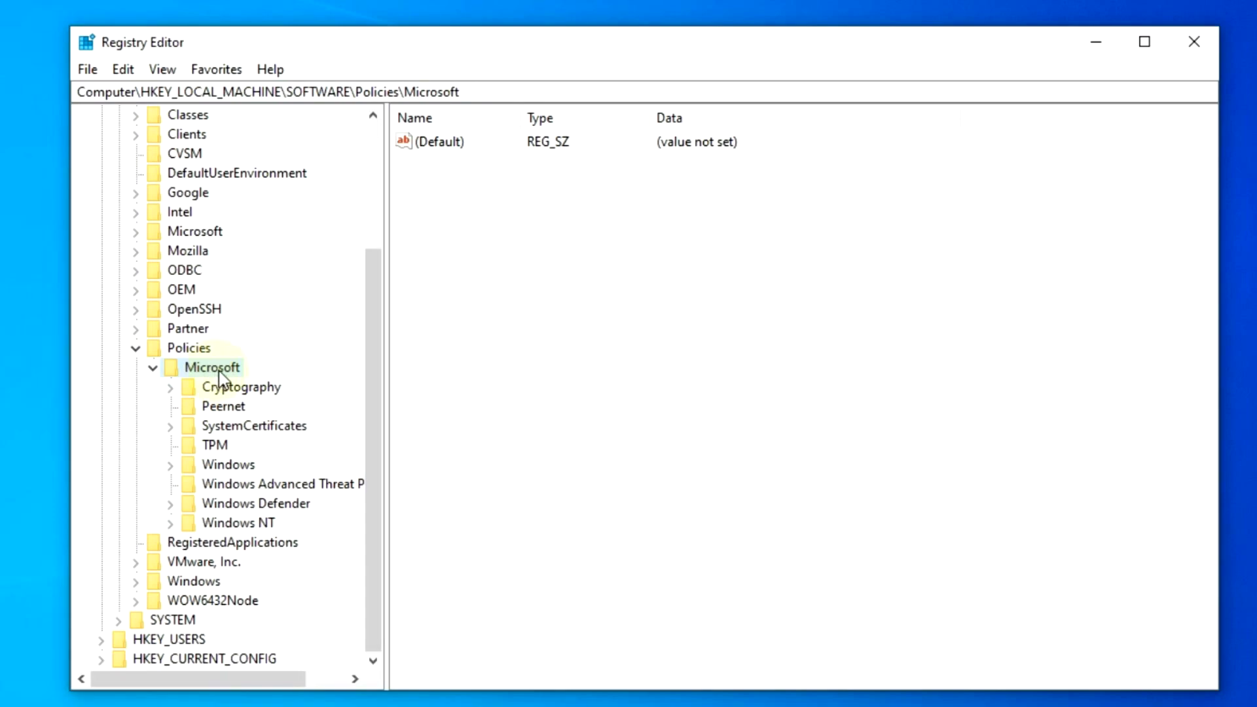
# - Create a new key named WindowsUpdate under the Policies\Microsoft key
pyautogui.rightClick(219, 370)
pyautogui.moveTo(284, 409)
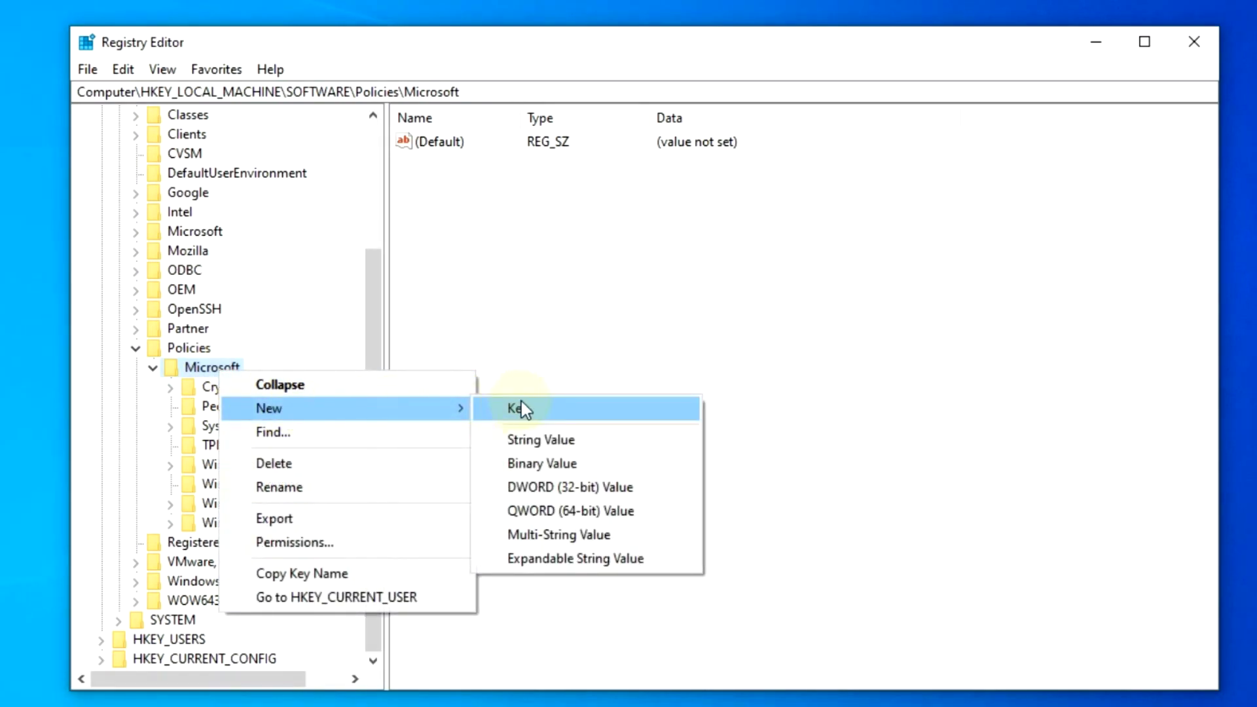
pyautogui.click(565, 406)
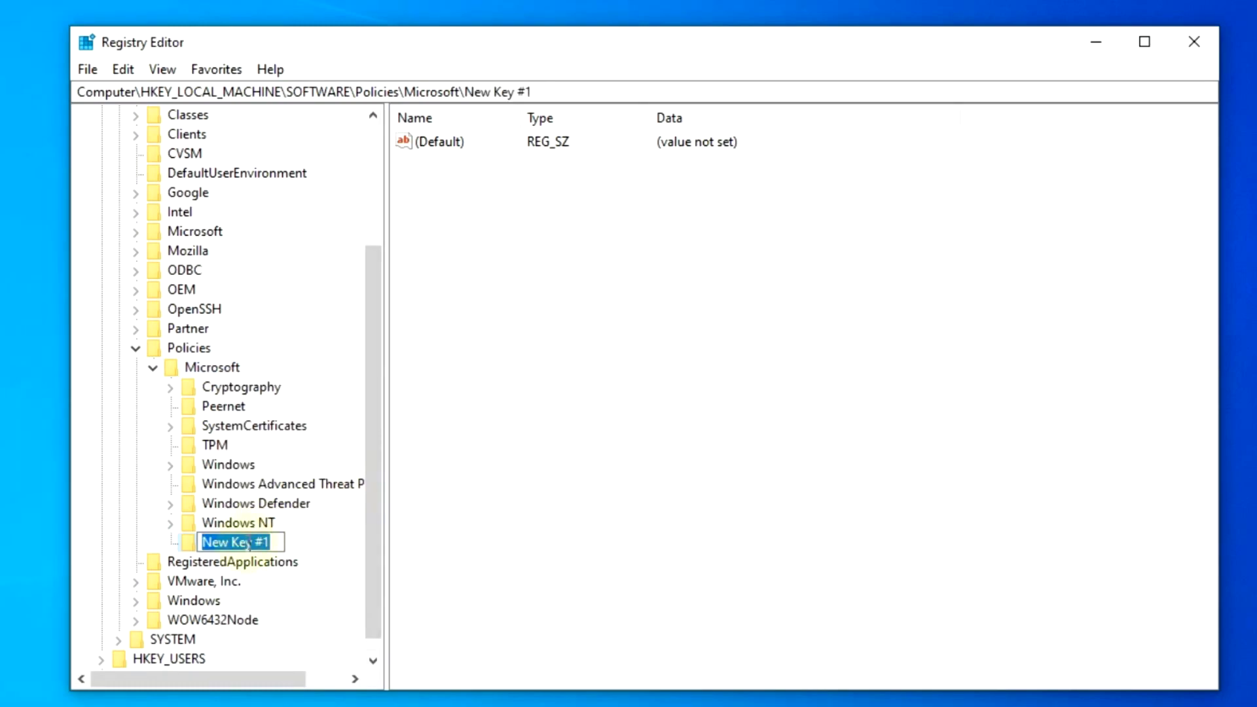
pyautogui.write('Win')
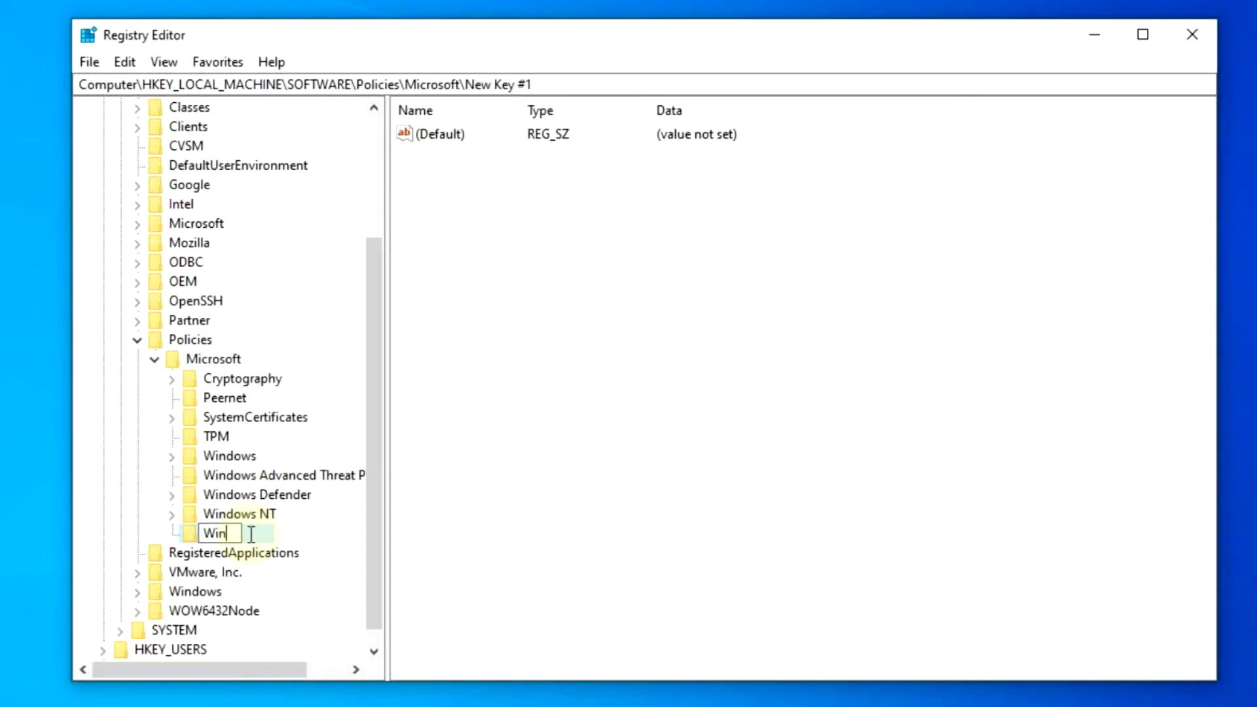
pyautogui.write('dowsUpda')
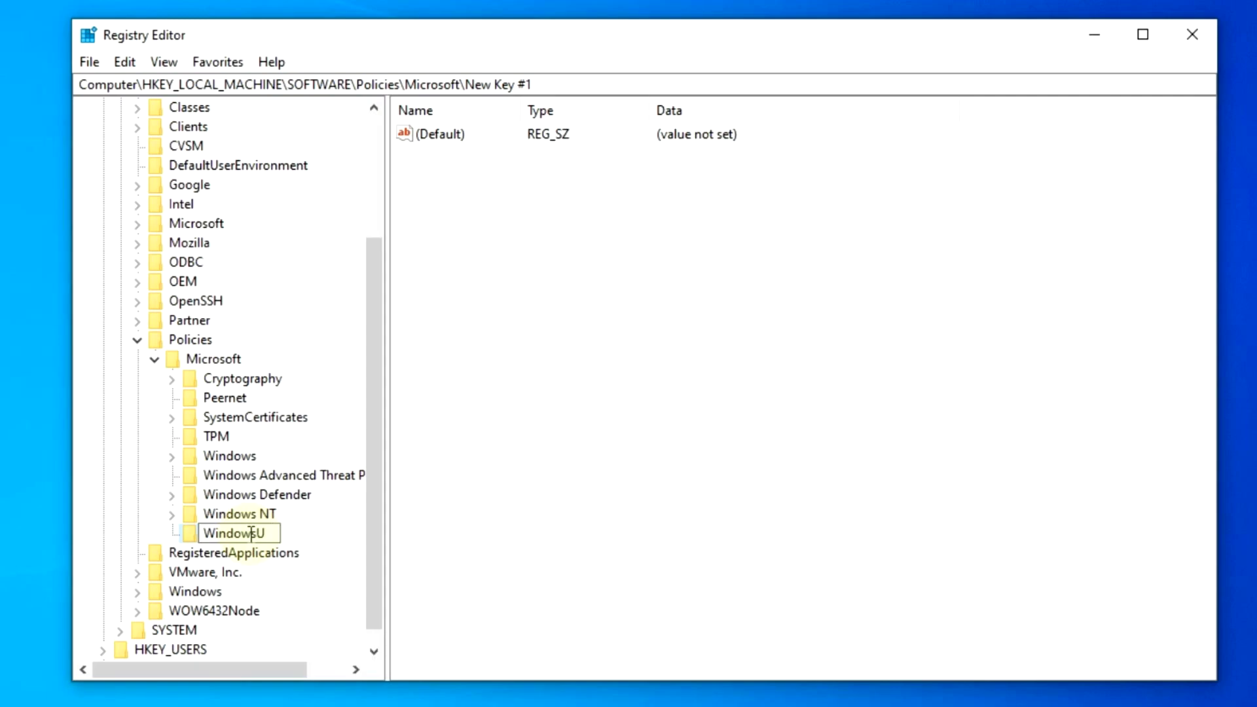
pyautogui.write('te')
pyautogui.press('Return')
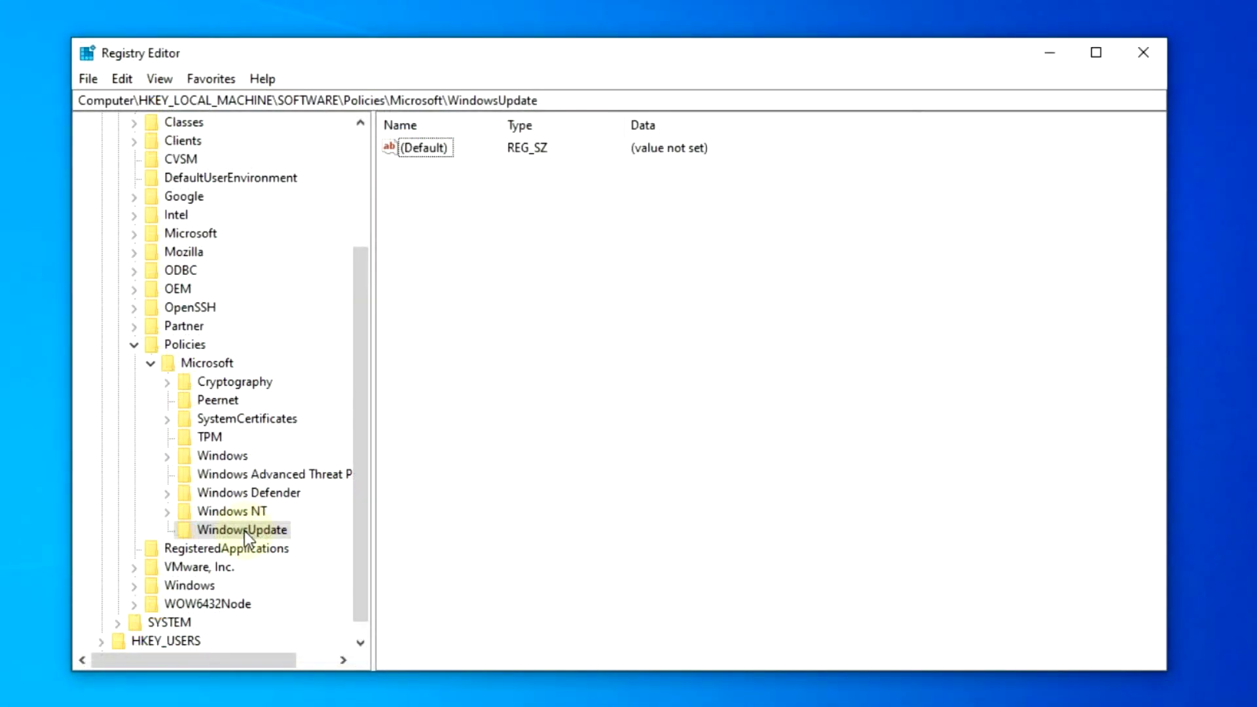
# - Create a new subkey named AU inside the WindowsUpdate key
pyautogui.rightClick(245, 532)
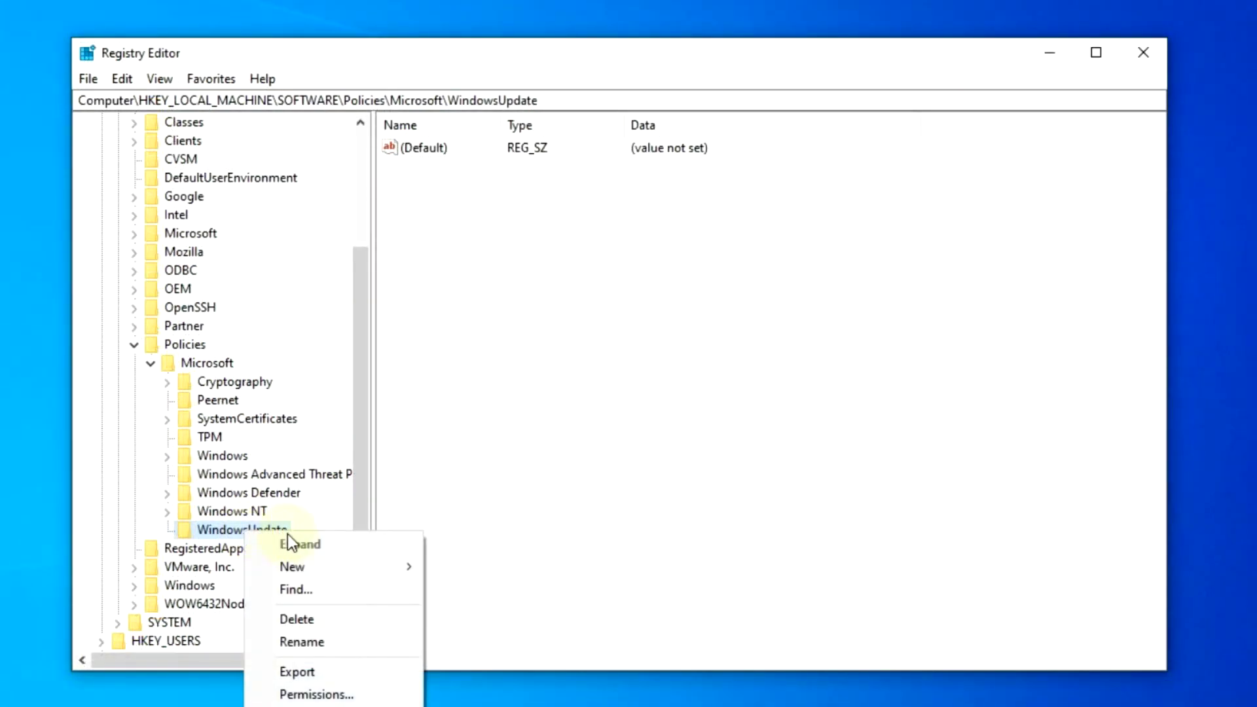
pyautogui.moveTo(316, 565)
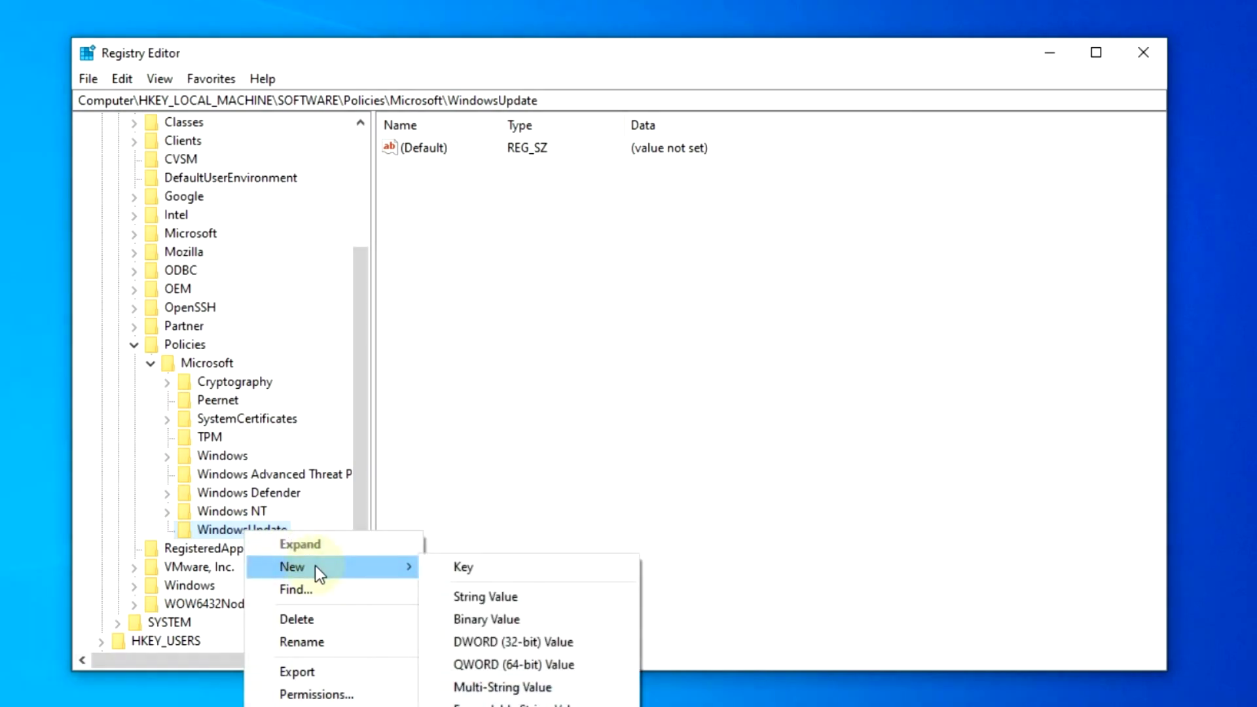
pyautogui.click(517, 567)
pyautogui.write('AU')
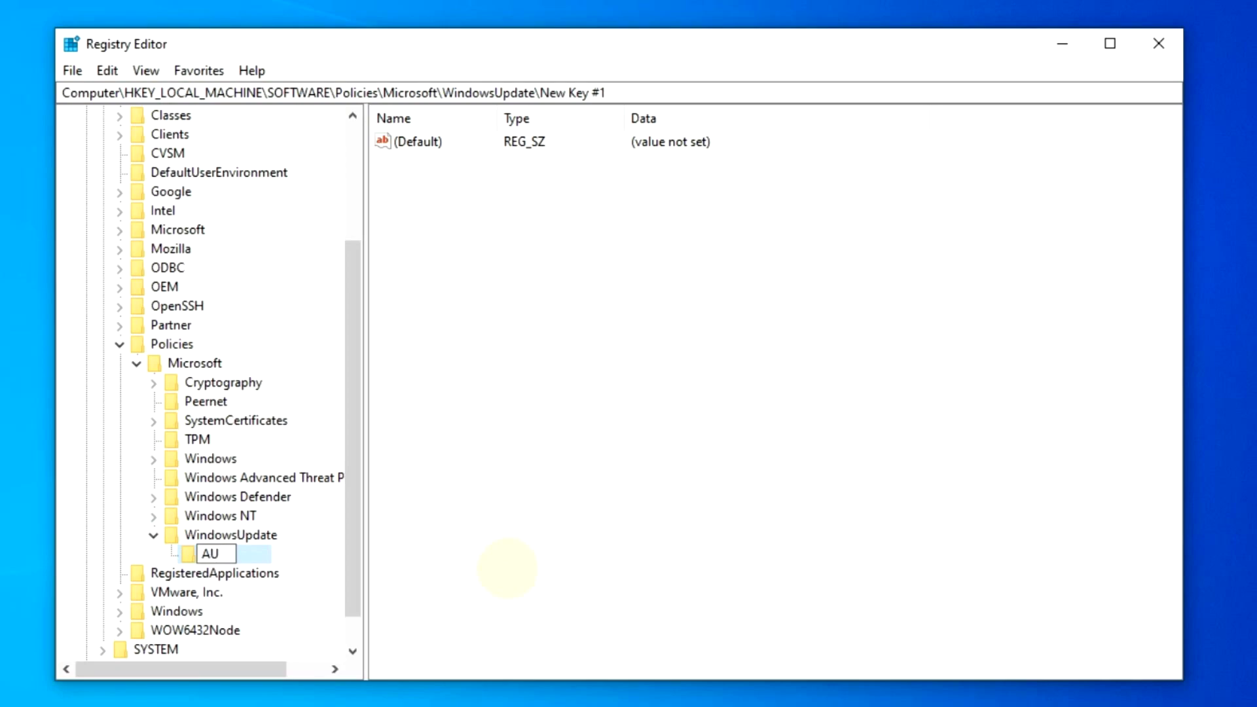
pyautogui.click(586, 551)
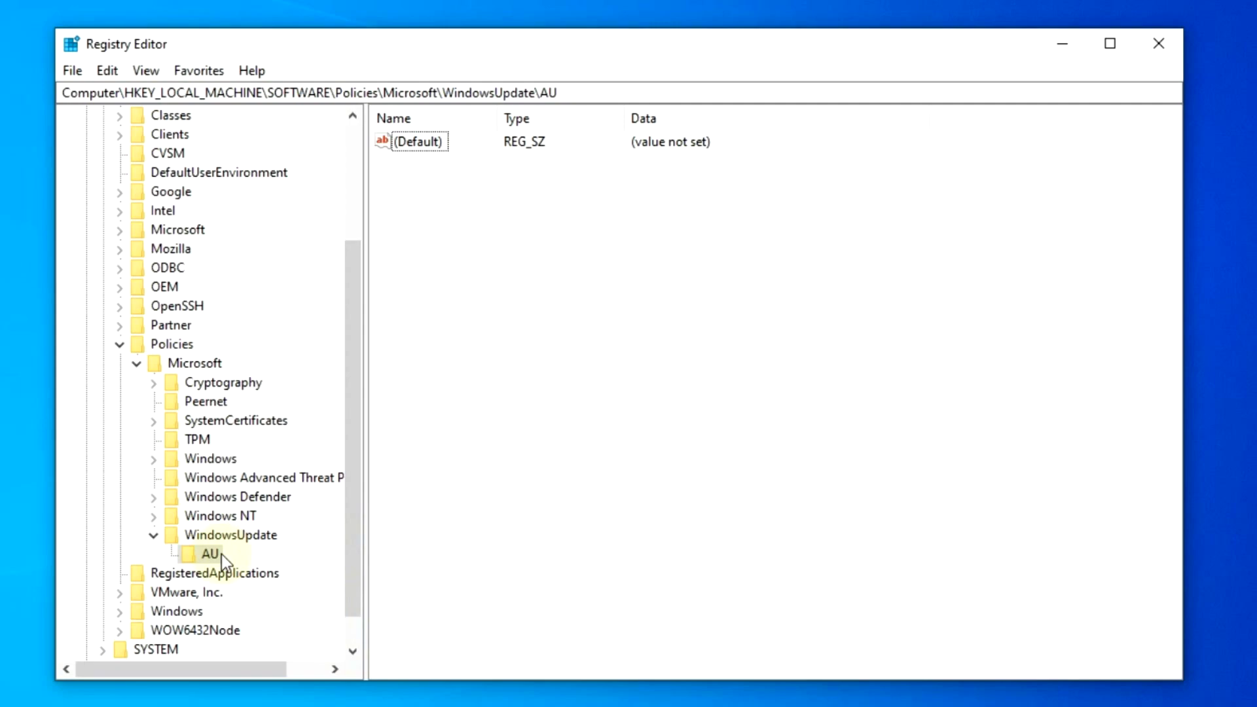
pyautogui.scroll(-1, 356, 590)
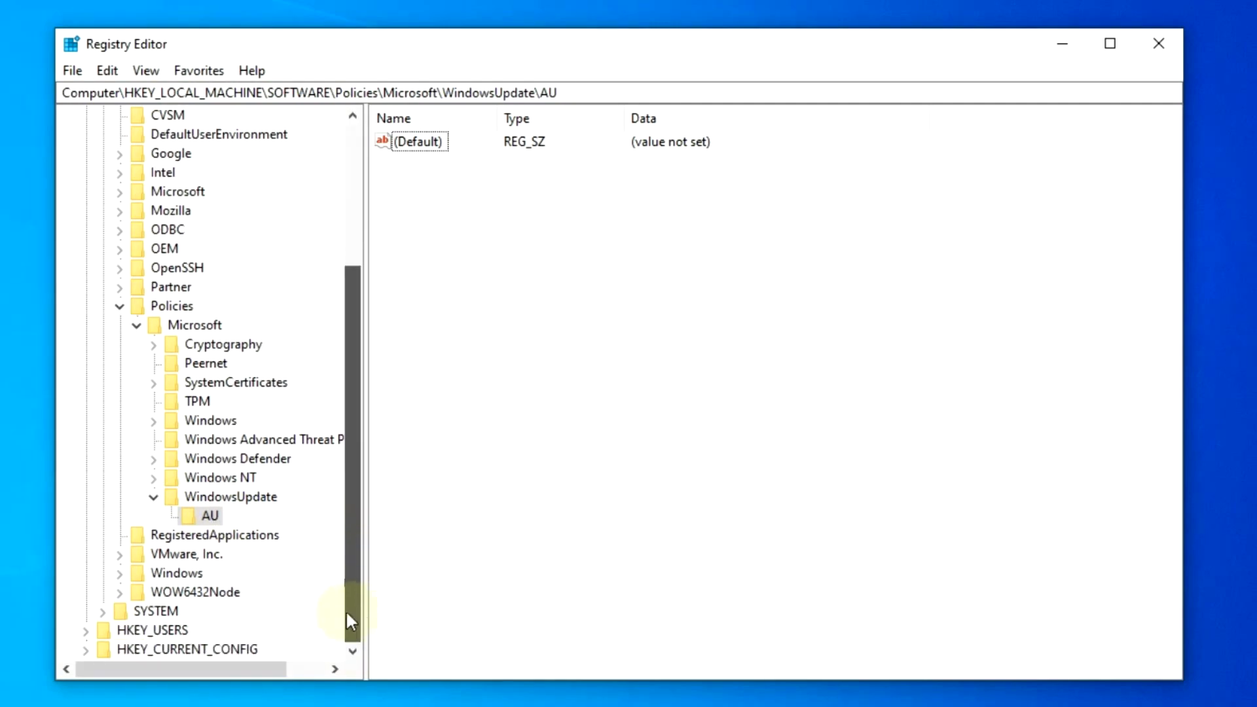
# - Create a new DWORD (32-bit) value named AUOptions inside the AU key
pyautogui.rightClick(203, 513)
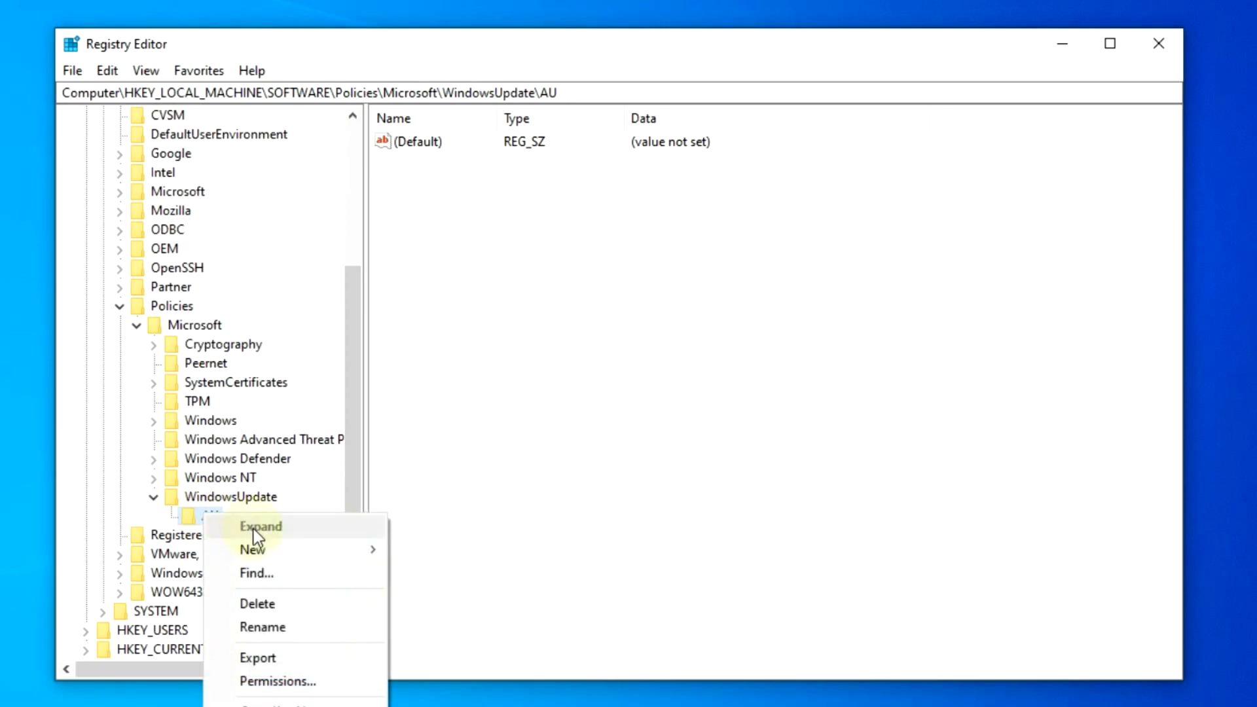
pyautogui.moveTo(268, 548)
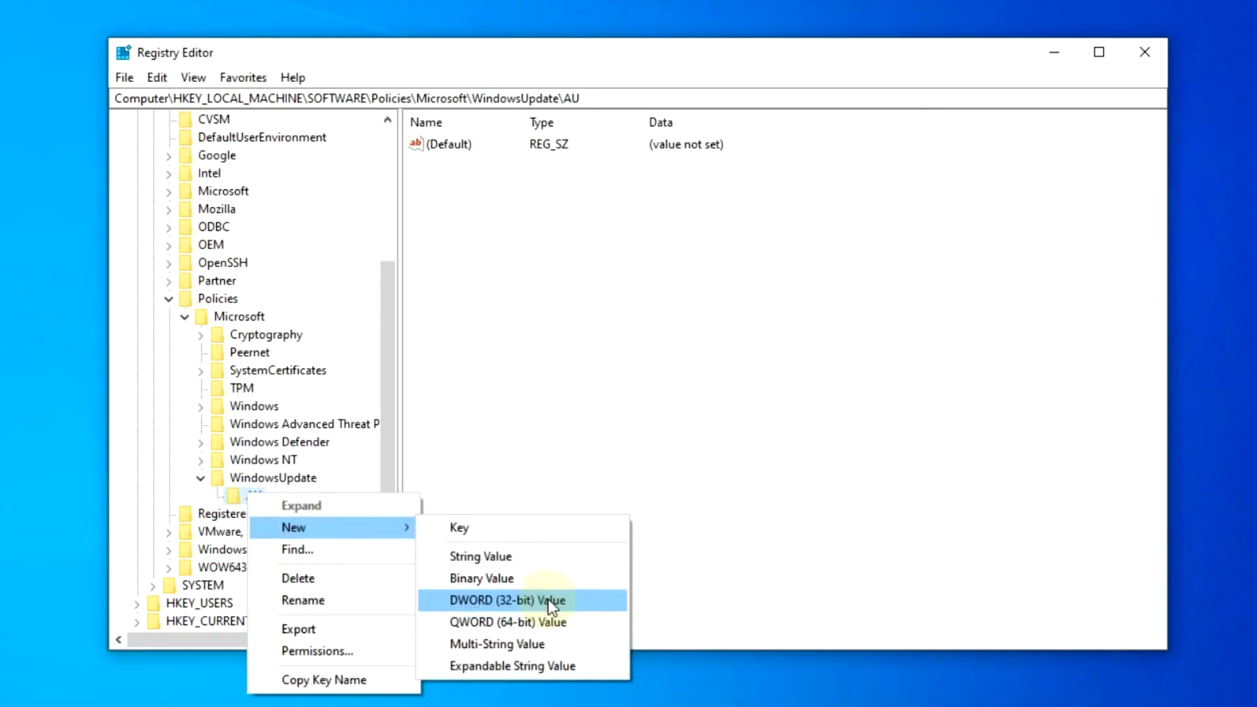
pyautogui.click(548, 599)
pyautogui.write('AUOp')
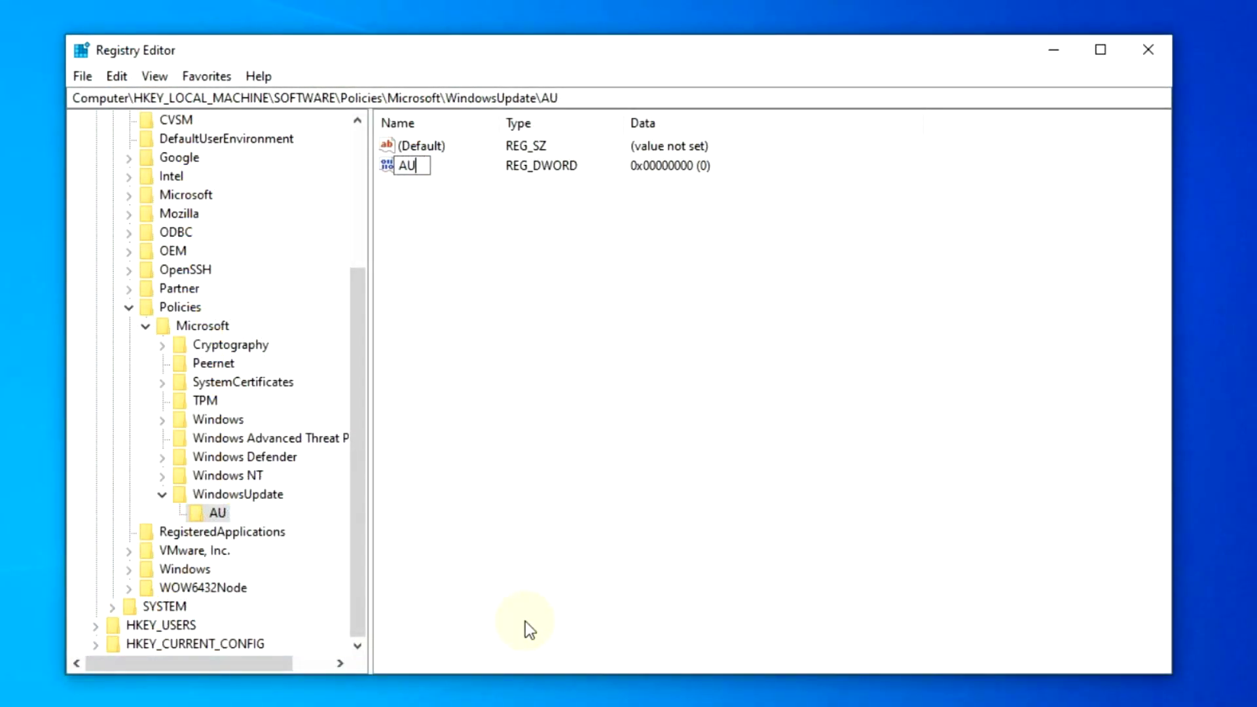
pyautogui.write('tions')
pyautogui.press('Return')
# - Set the AUOptions value data to 2 with hexadecimal base and close the registry window
pyautogui.click(443, 181)
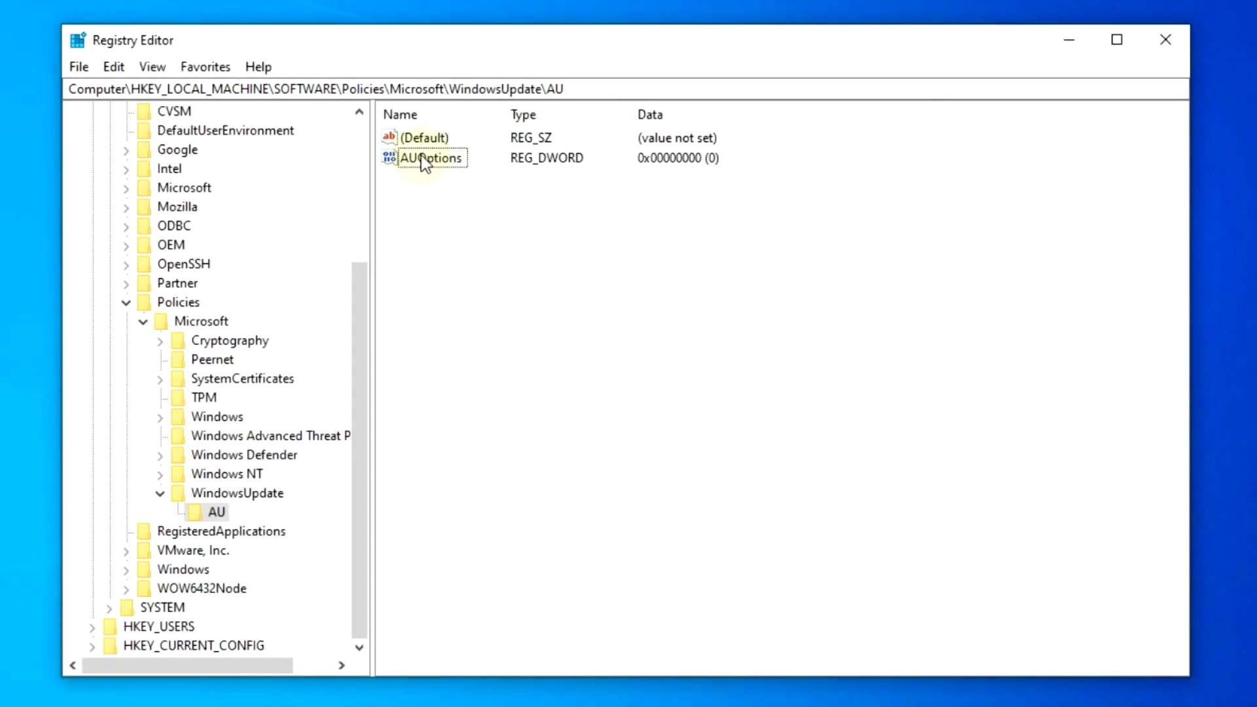
pyautogui.doubleClick(424, 161)
pyautogui.press('BackSpace')
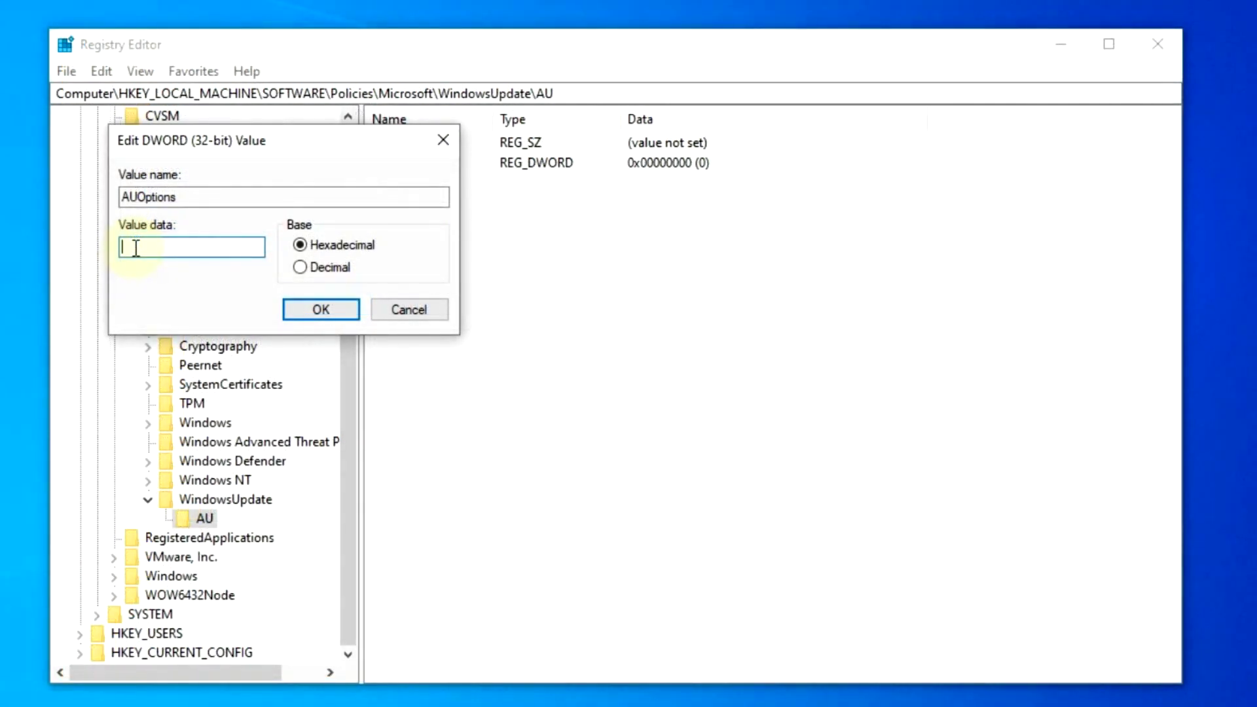
pyautogui.write('2')
pyautogui.click(321, 309)
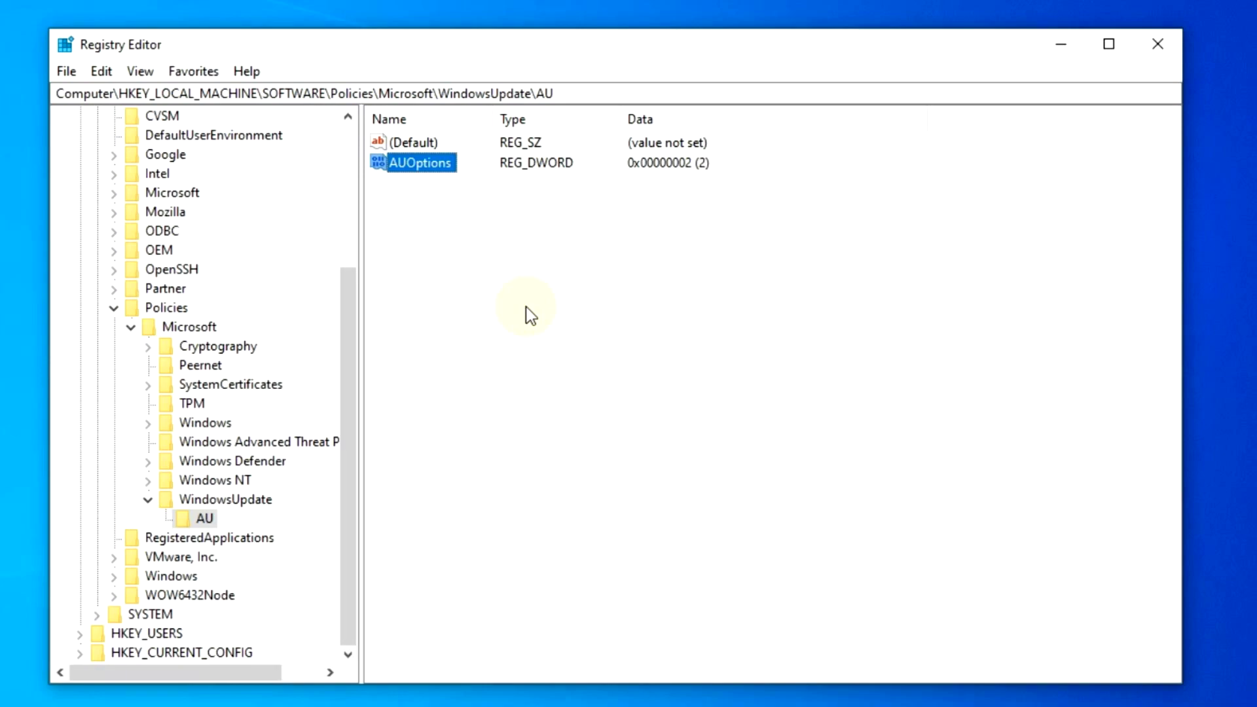
pyautogui.click(1171, 44)
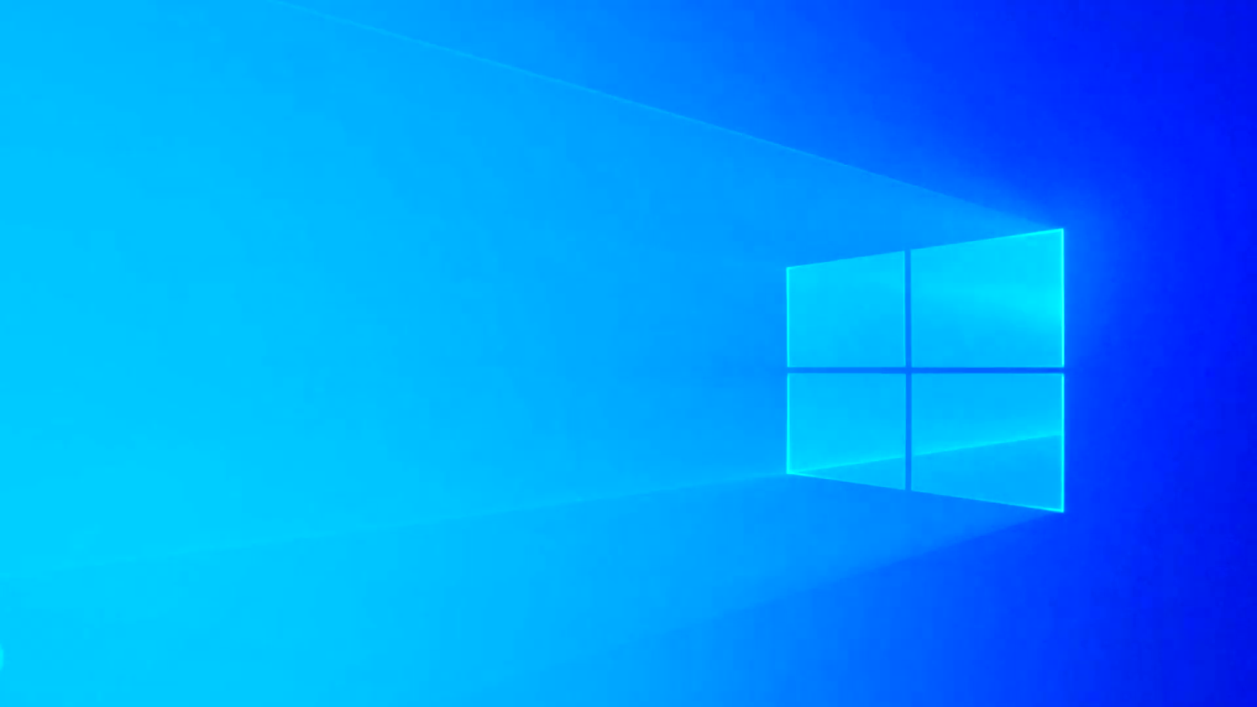